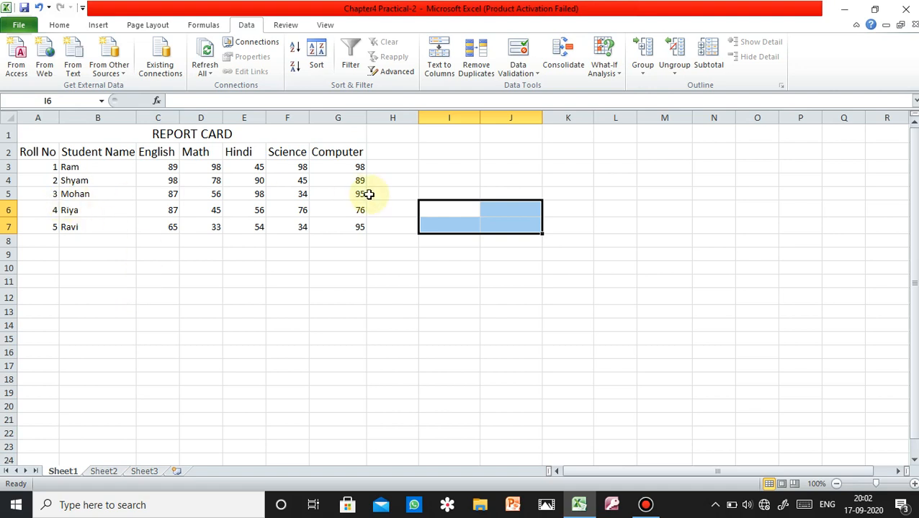
Copy the Science and Computer headings from the report card to cells L6:M6.
left_click(306, 197)
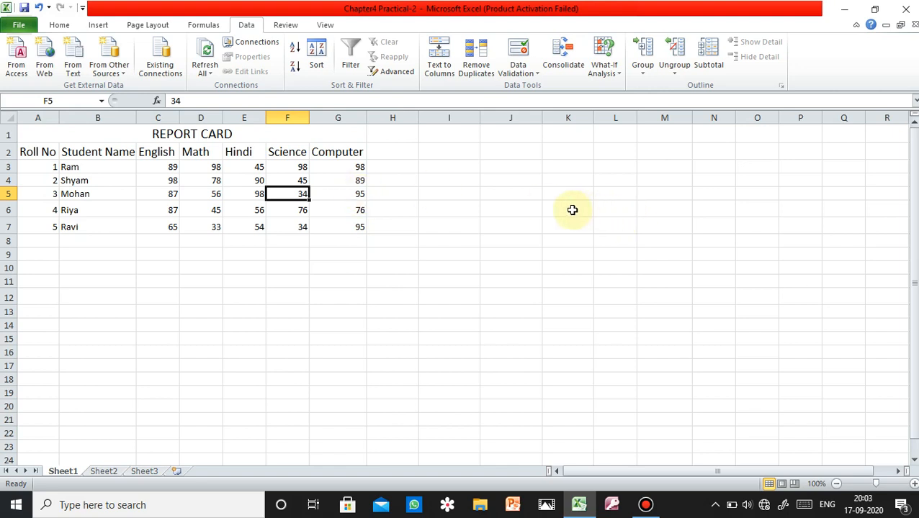
left_click_drag(296, 153, 336, 153)
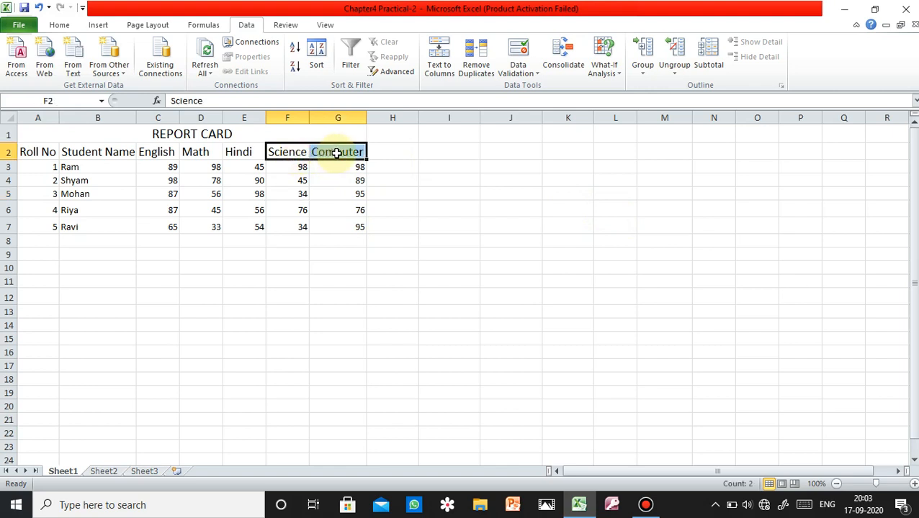
right_click(337, 153)
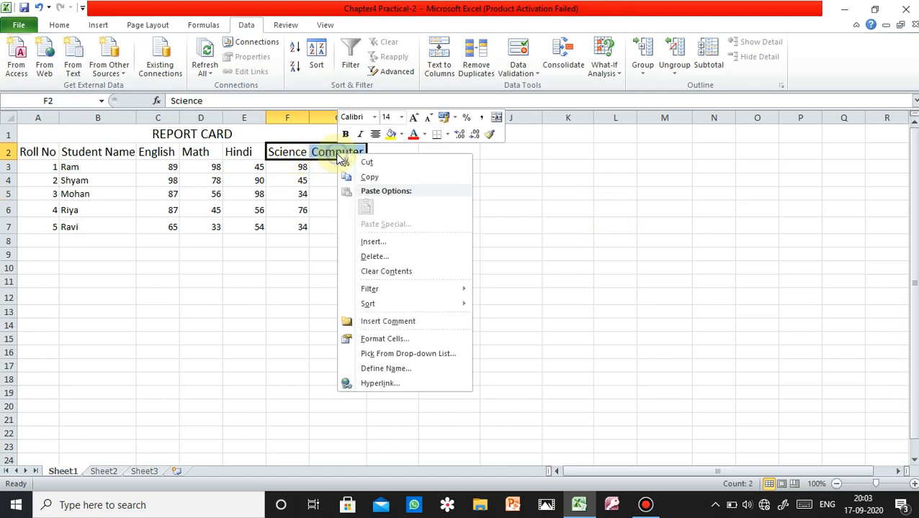
left_click(395, 176)
left_click_drag(597, 207, 656, 207)
right_click(658, 208)
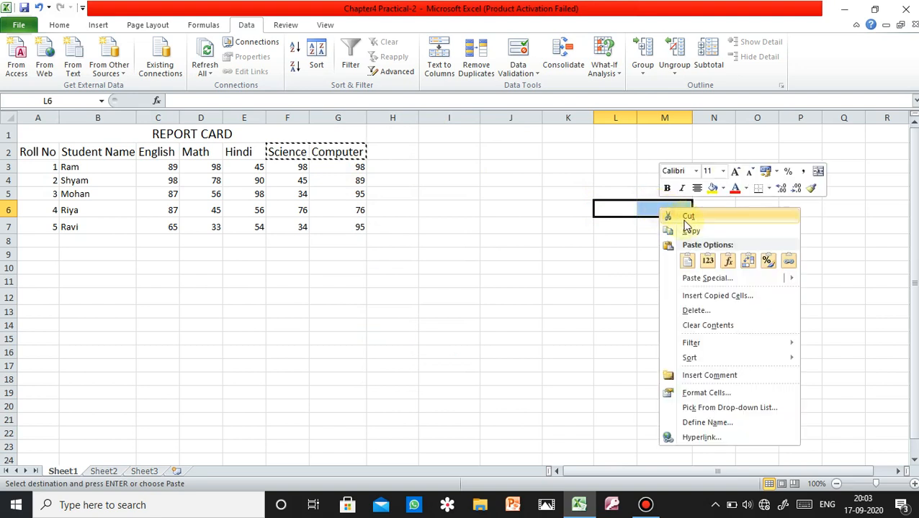
left_click(687, 261)
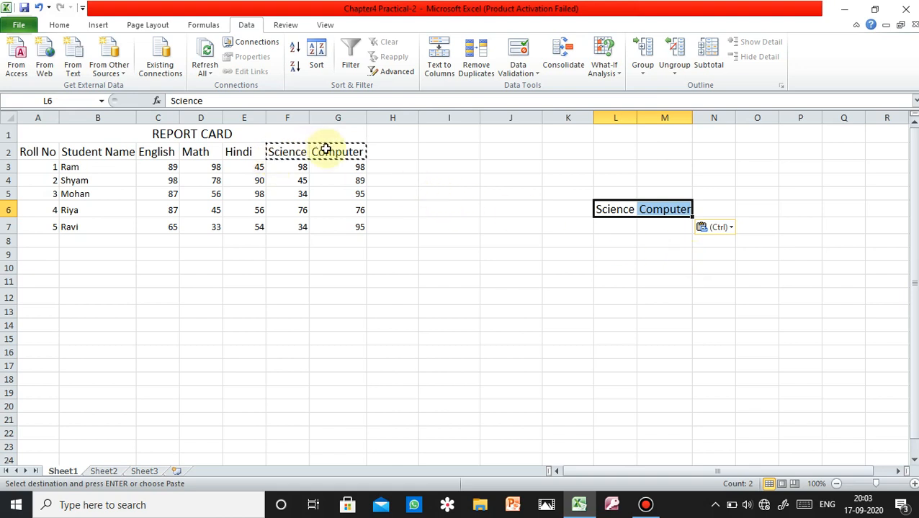
Copy the Science and Computer marks in F5:G5 to L7:M7, beneath the copied headings.
left_click_drag(302, 193, 348, 195)
right_click(347, 195)
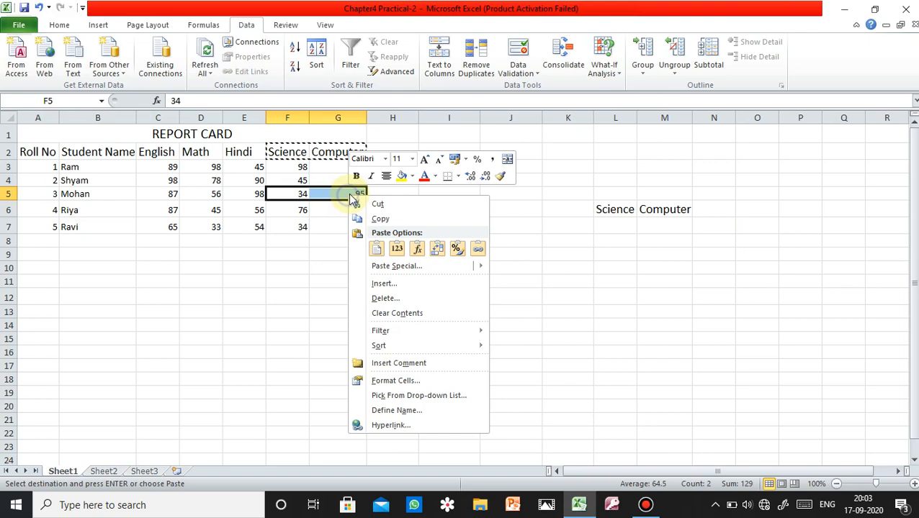
left_click(389, 218)
left_click_drag(619, 225, 667, 226)
right_click(668, 226)
left_click(695, 280)
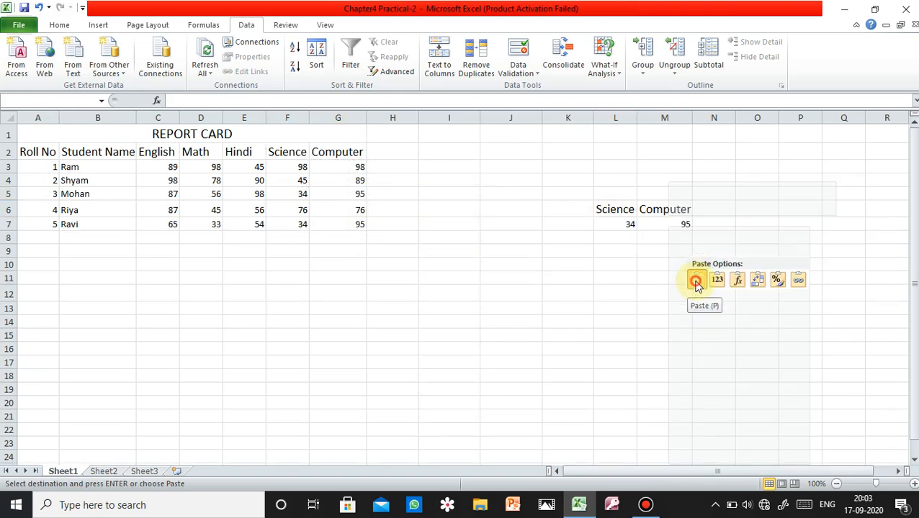
left_click(513, 290)
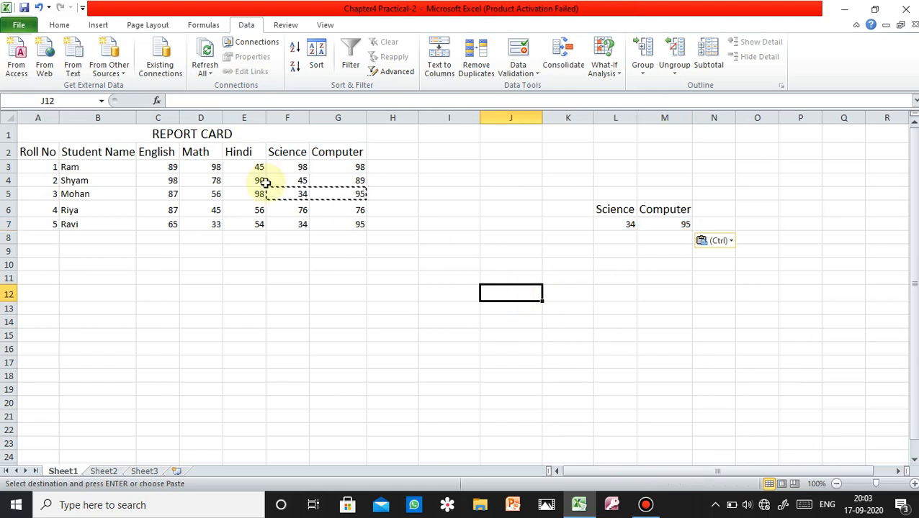
left_click(390, 72)
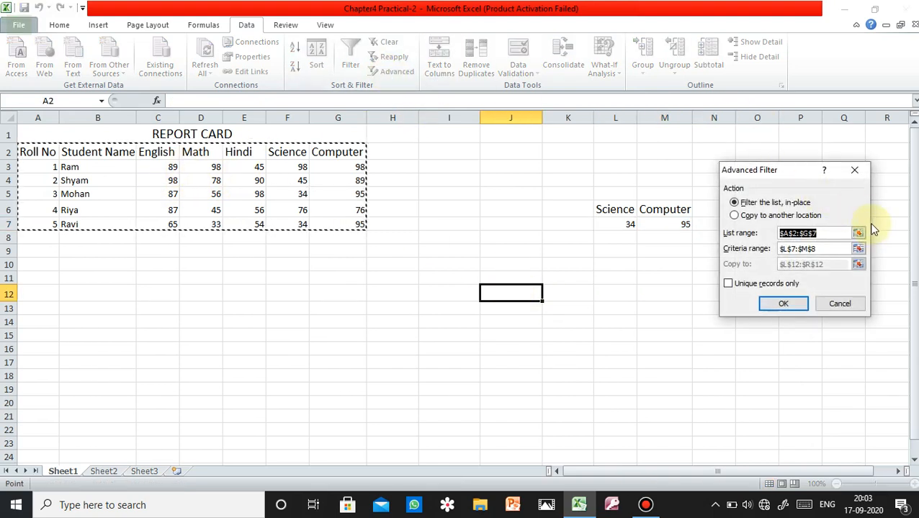
key("BackSpace")
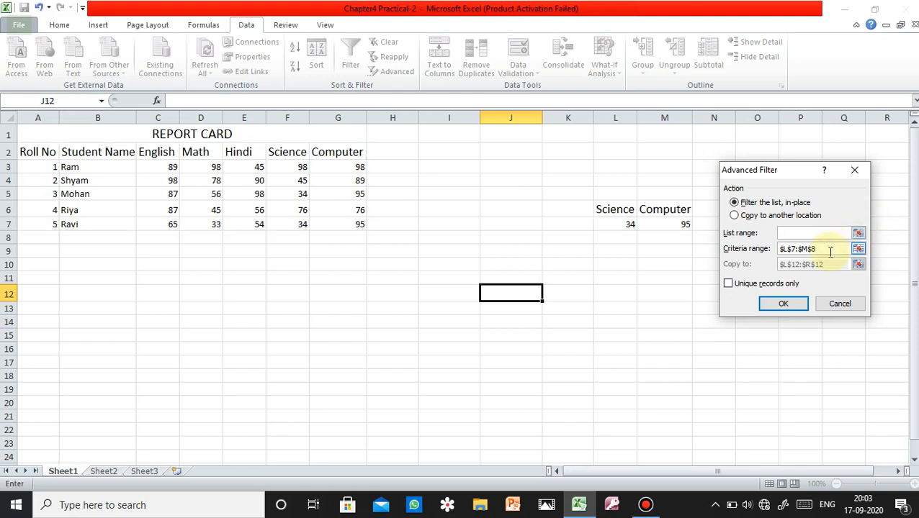
left_click_drag(819, 248, 783, 248)
key("BackSpace")
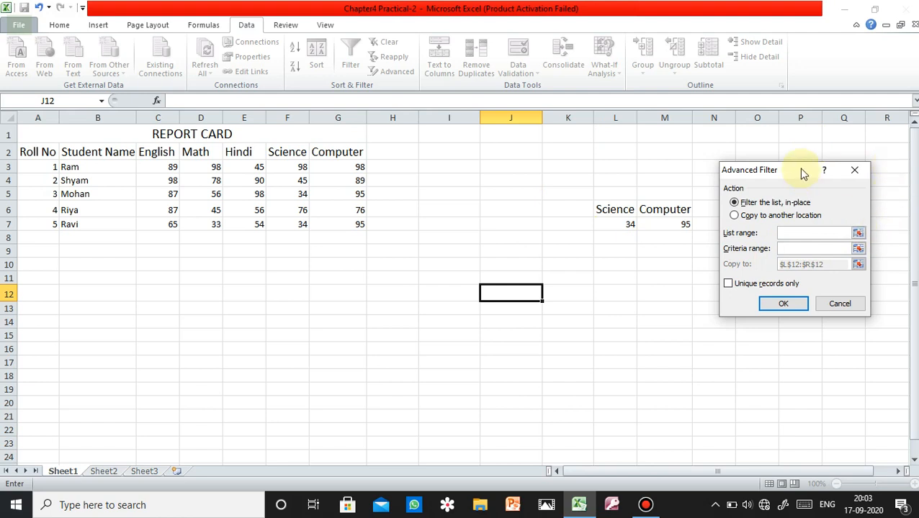
left_click_drag(801, 172, 482, 144)
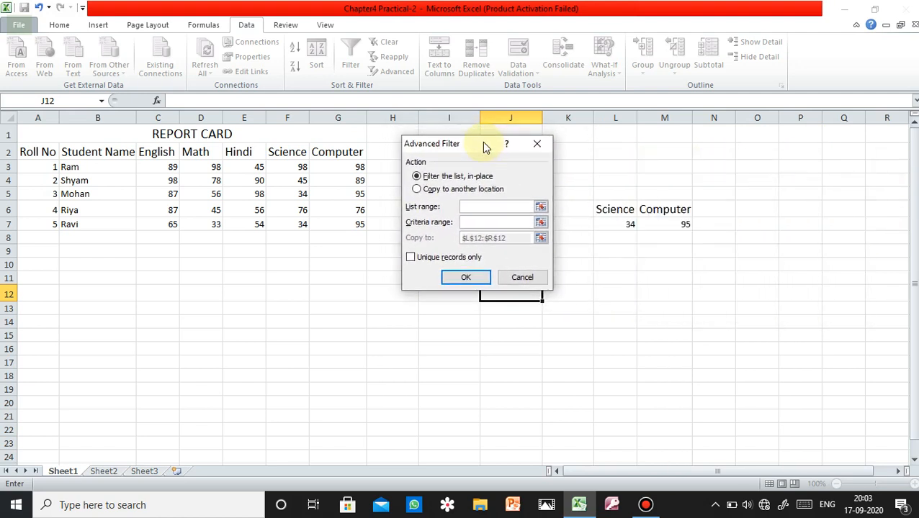
left_click(536, 144)
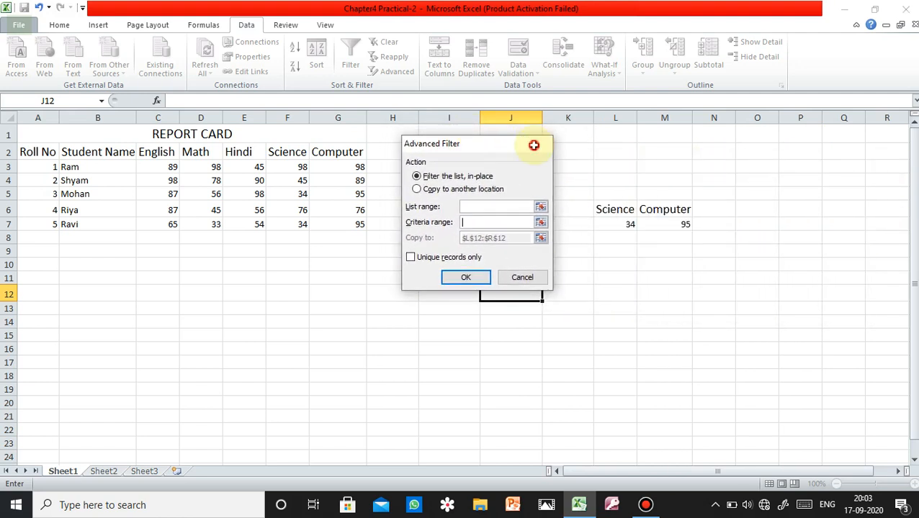
Open the Advanced Filter, clear its criteria range and set the list range to the report card table A2:G7.
left_click(246, 27)
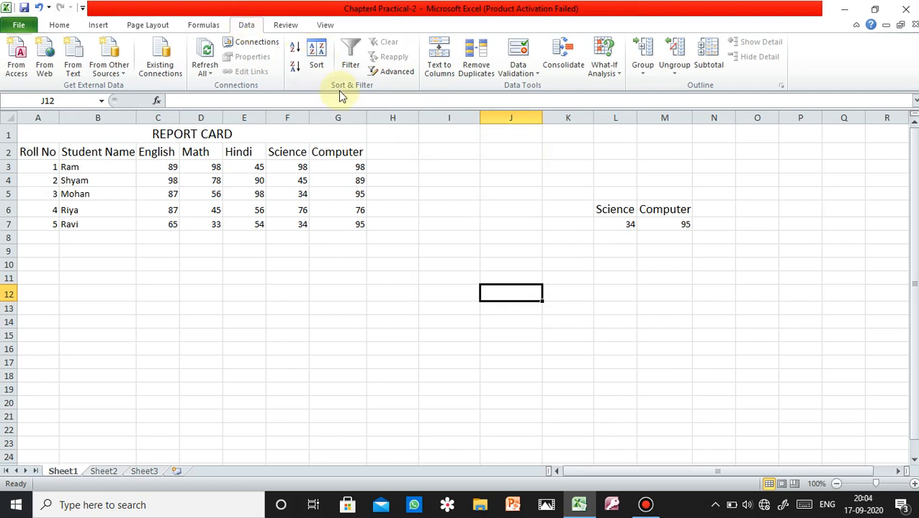
left_click(391, 75)
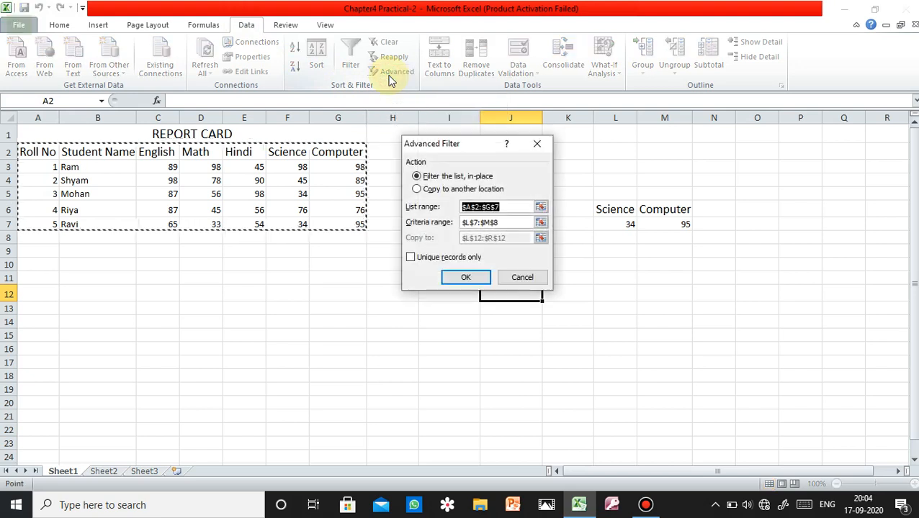
key("BackSpace")
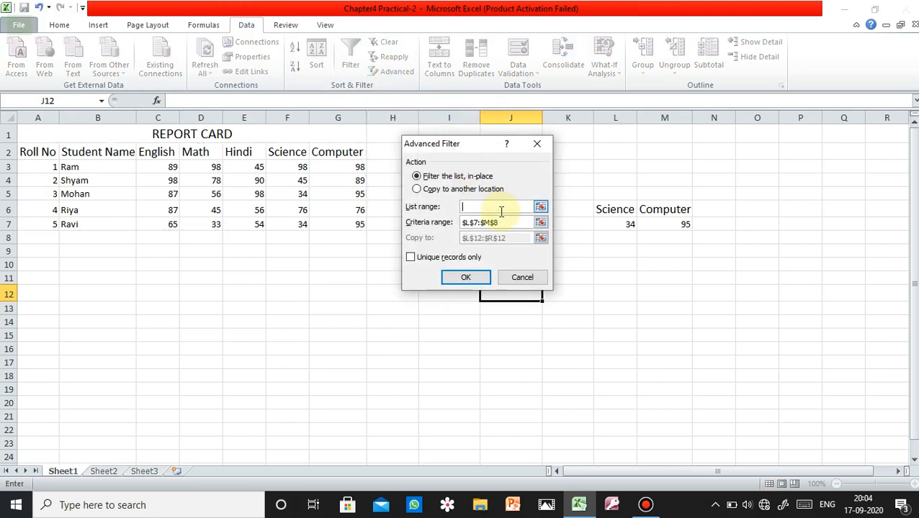
left_click(503, 221)
left_click_drag(503, 221, 460, 222)
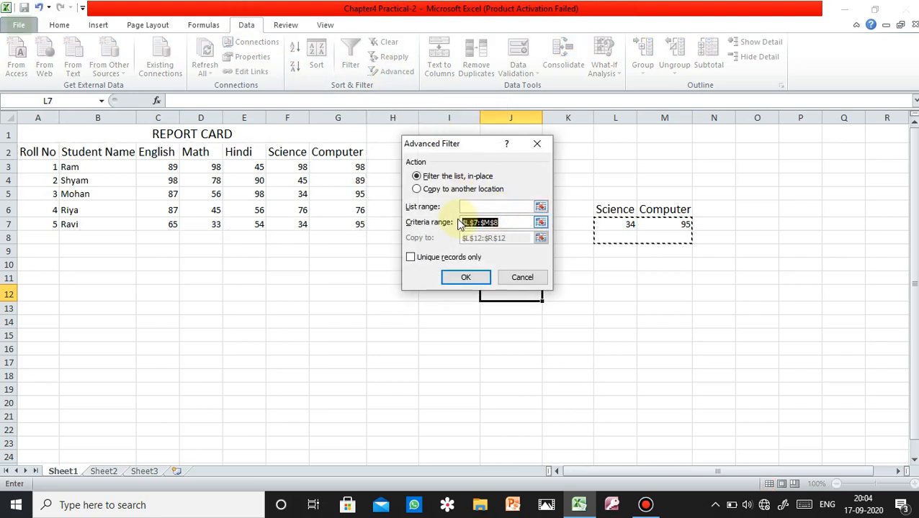
key("BackSpace")
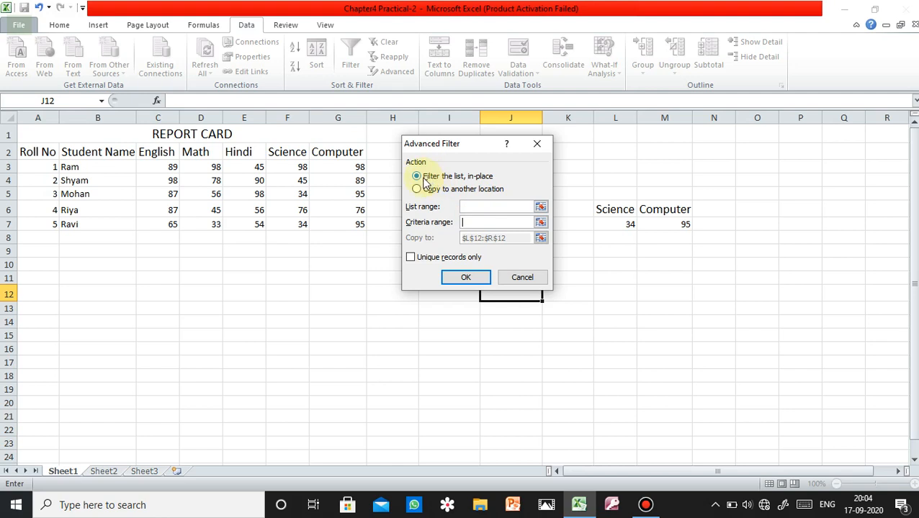
left_click(468, 207)
left_click(474, 205)
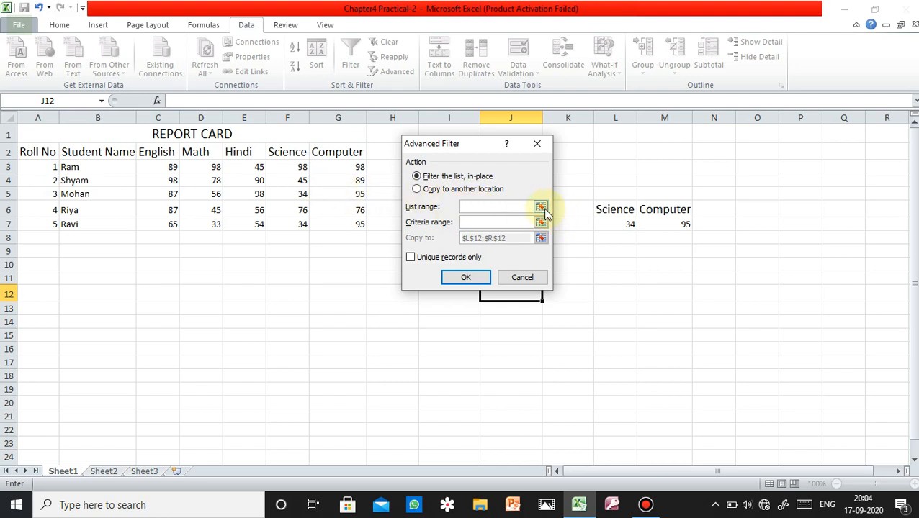
left_click(540, 208)
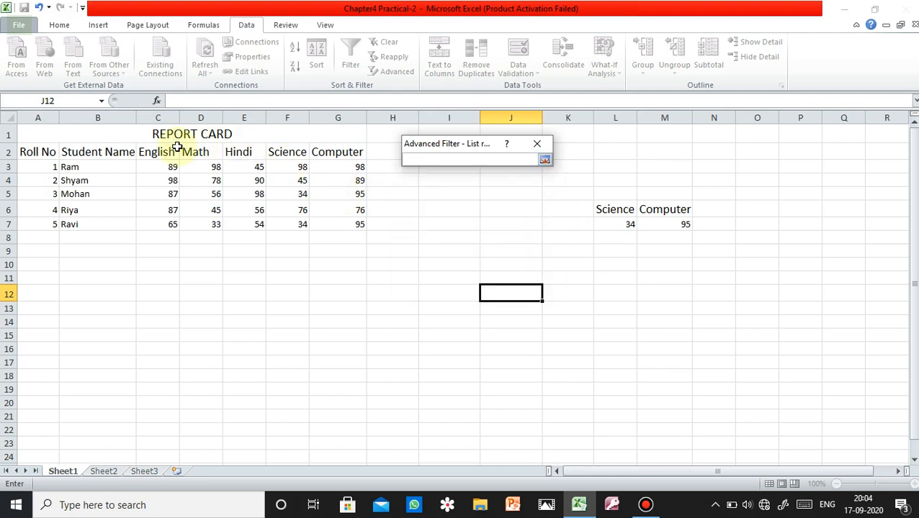
left_click_drag(37, 151, 334, 226)
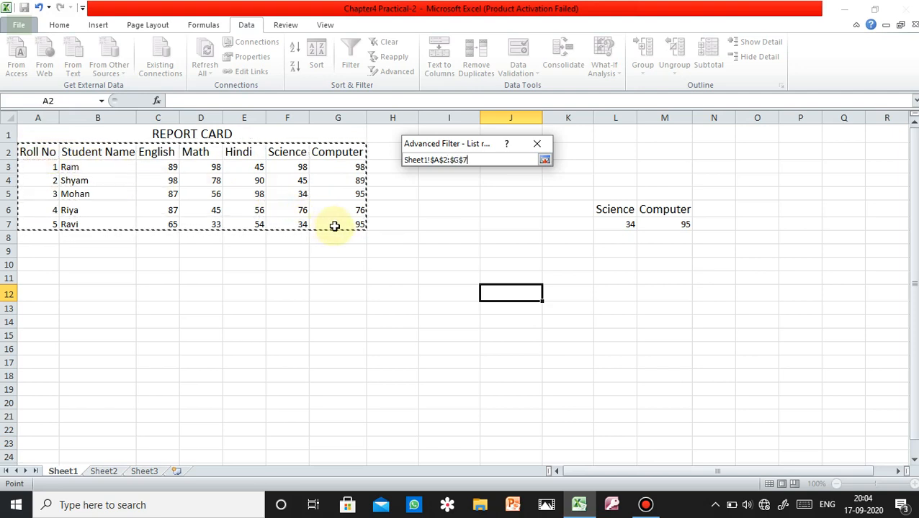
left_click(545, 159)
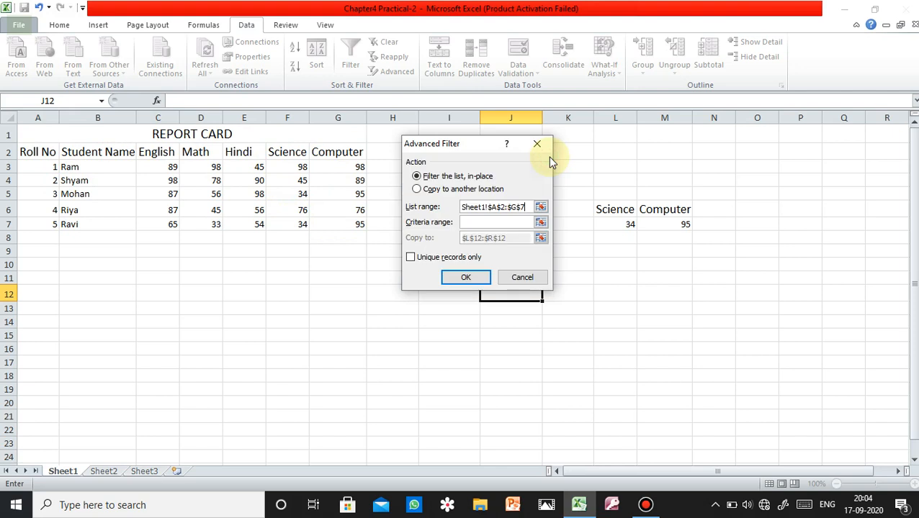
Filter the report card in place using criteria range L6:M7 with unique records only, and undo the filter.
left_click(523, 221)
left_click_drag(597, 209, 668, 222)
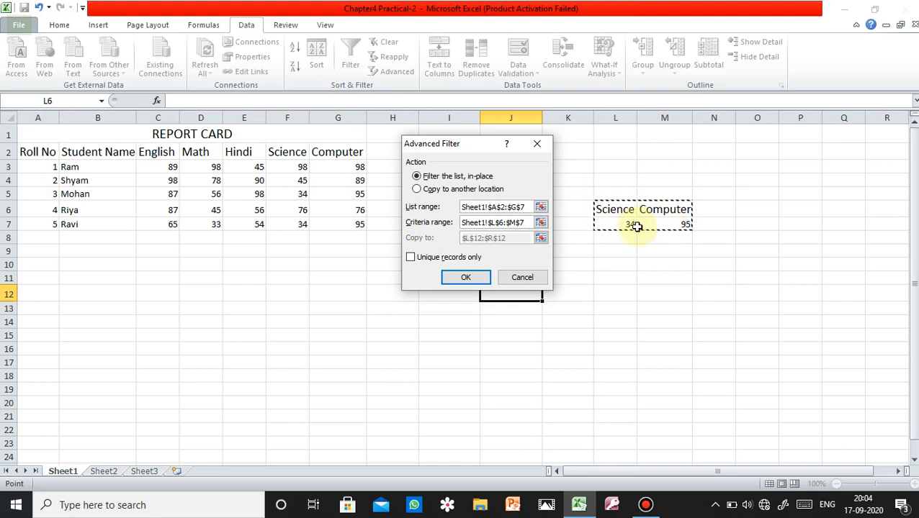
left_click(417, 260)
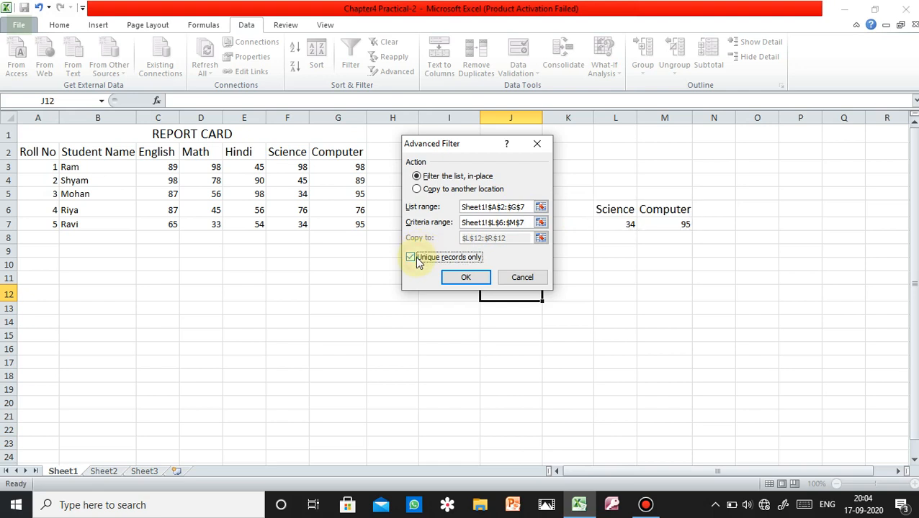
left_click(465, 278)
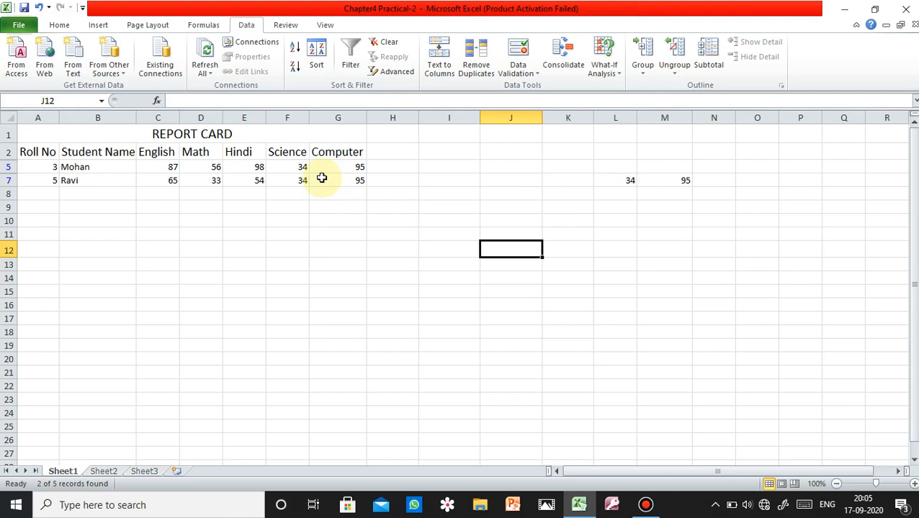
key("ctrl+z")
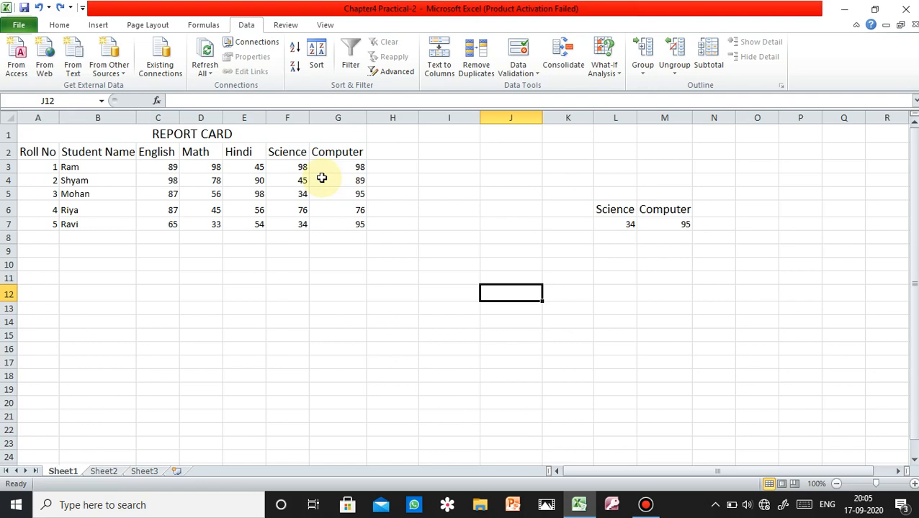
Run an Advanced Filter on the report card that copies the records to another location, with L12:R12 as the destination.
left_click(408, 74)
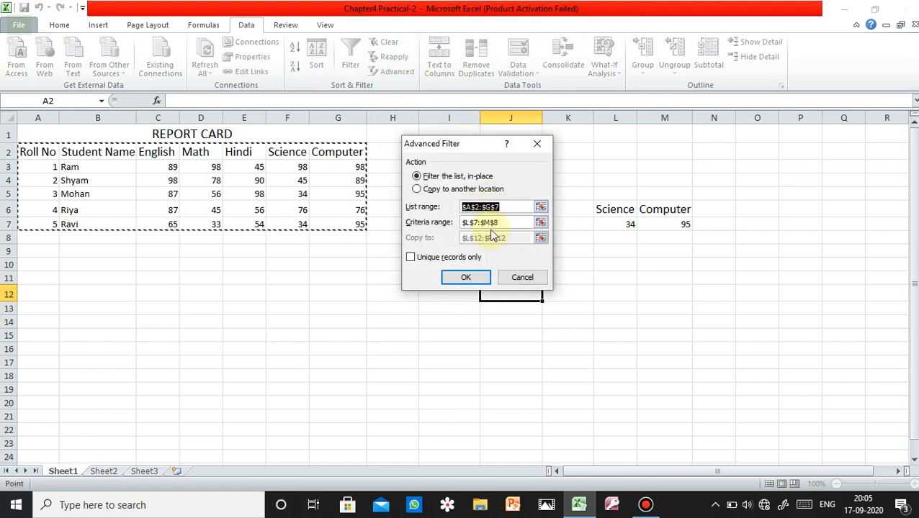
left_click(416, 189)
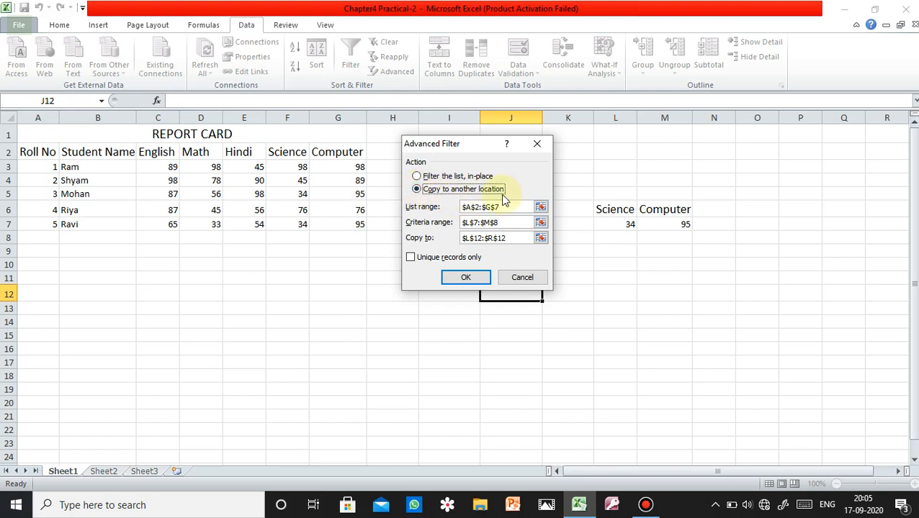
left_click_drag(521, 237, 461, 239)
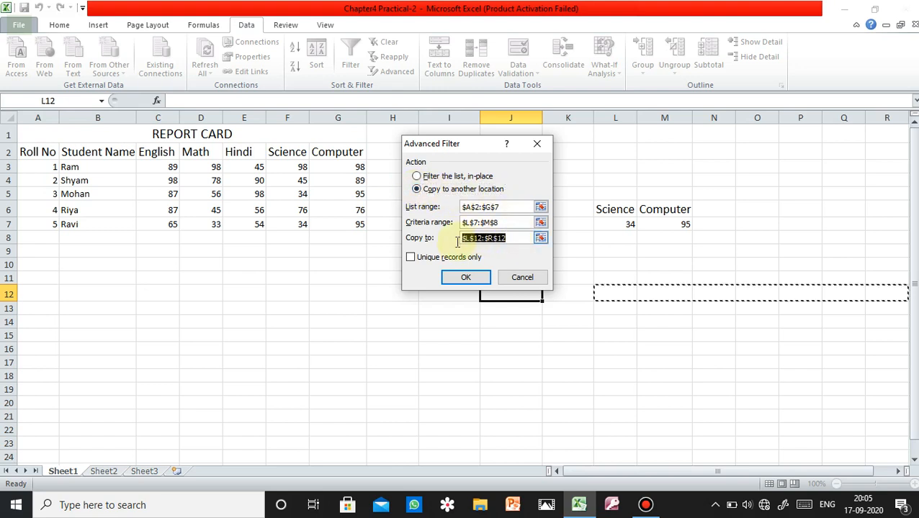
key("BackSpace")
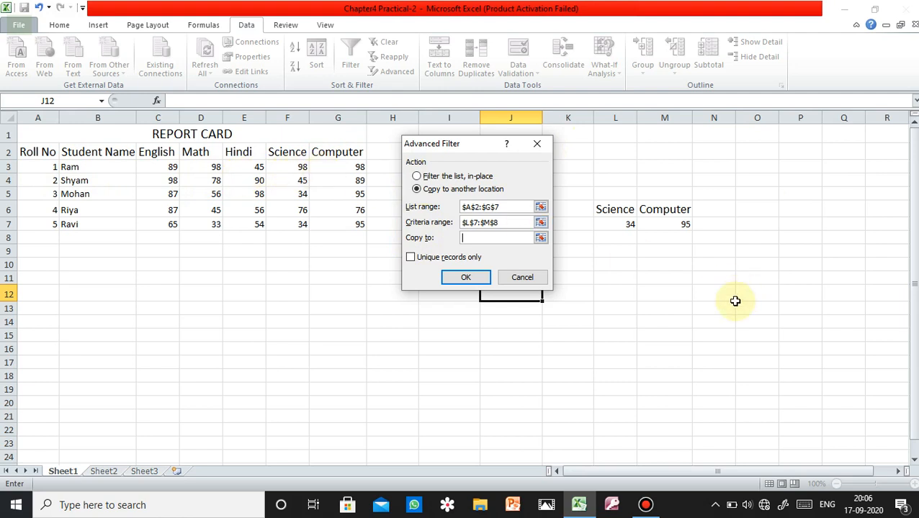
left_click_drag(615, 286, 873, 296)
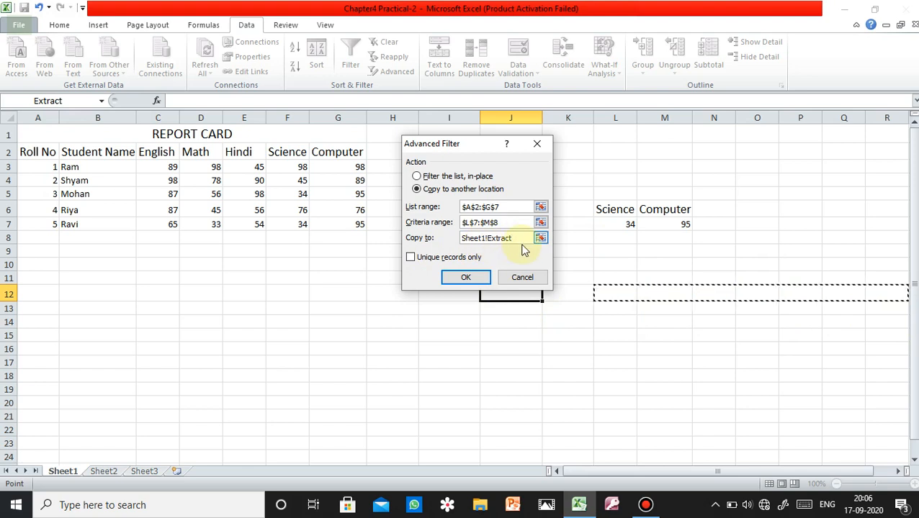
left_click(468, 276)
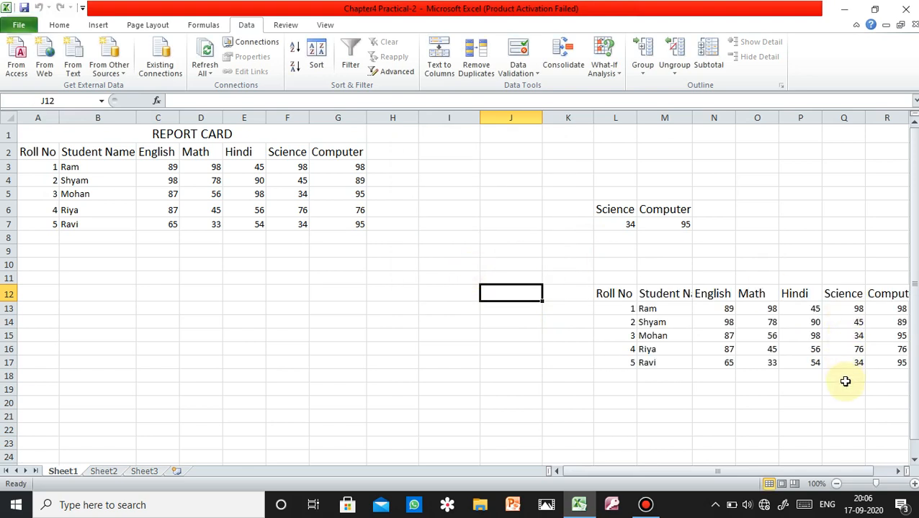
left_click_drag(843, 470, 870, 474)
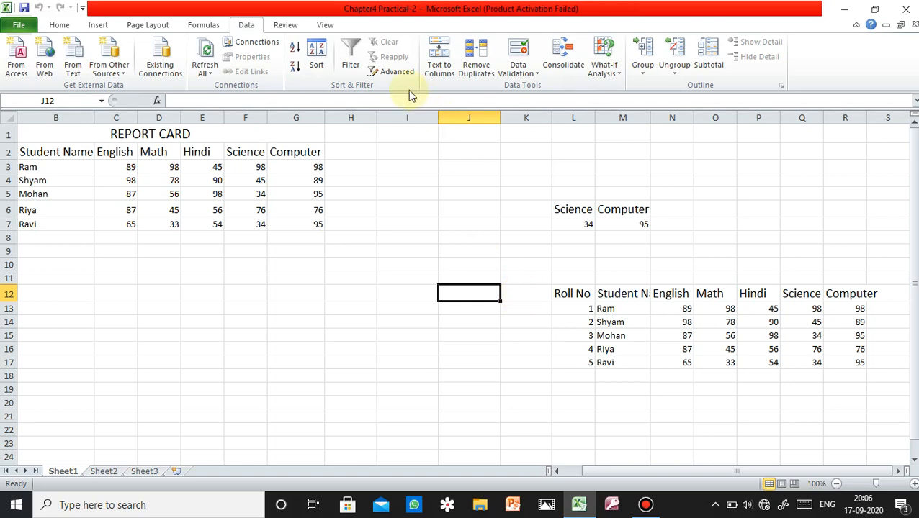
left_click(395, 72)
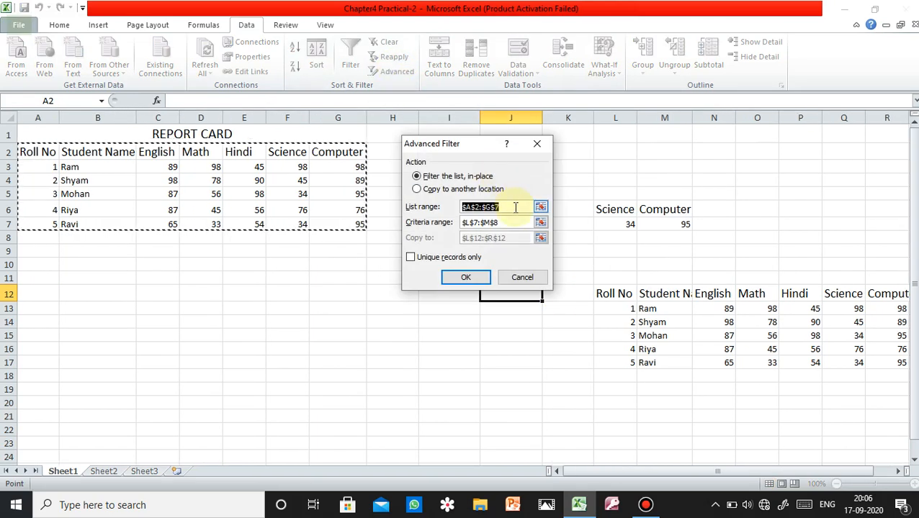
left_click(516, 222)
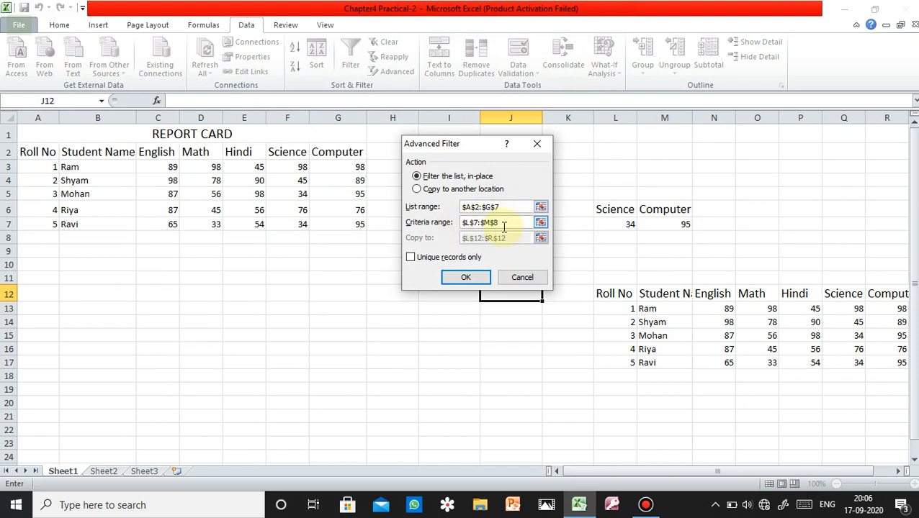
left_click_drag(504, 224, 461, 223)
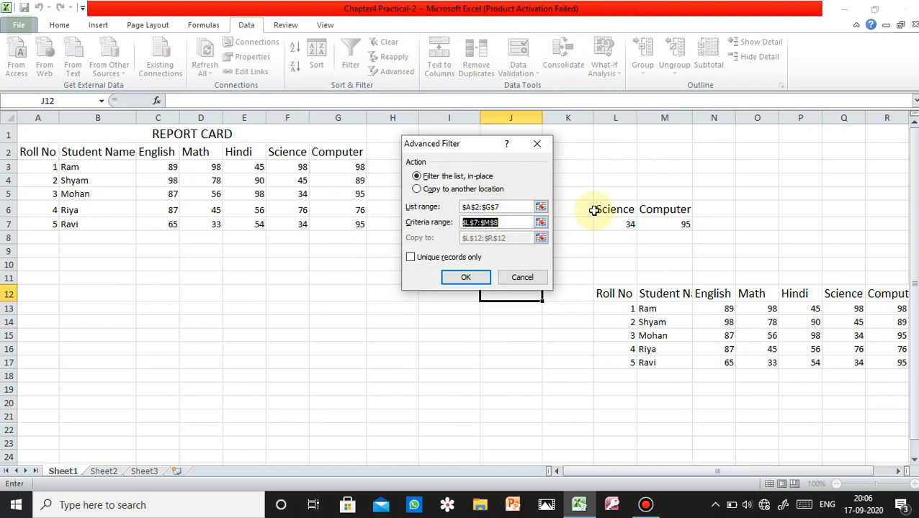
left_click_drag(594, 210, 655, 223)
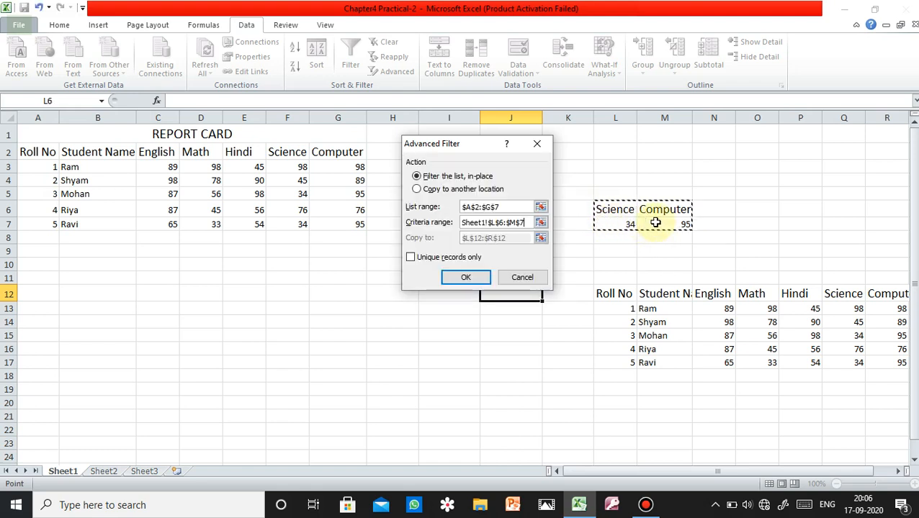
left_click(434, 193)
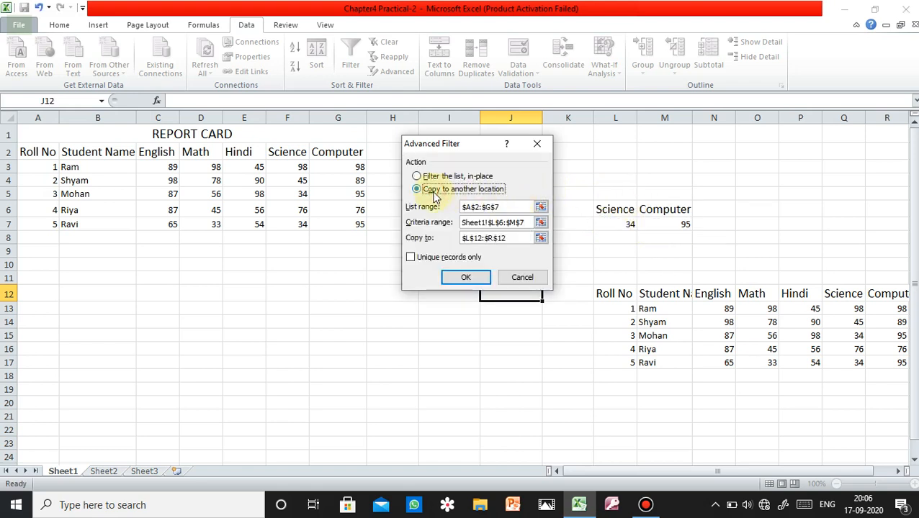
left_click(514, 238)
left_click(602, 295)
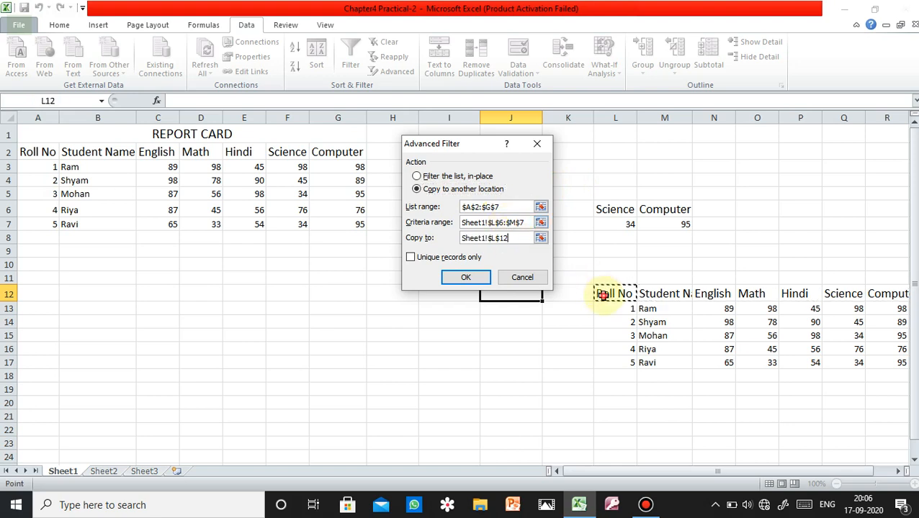
left_click(536, 143)
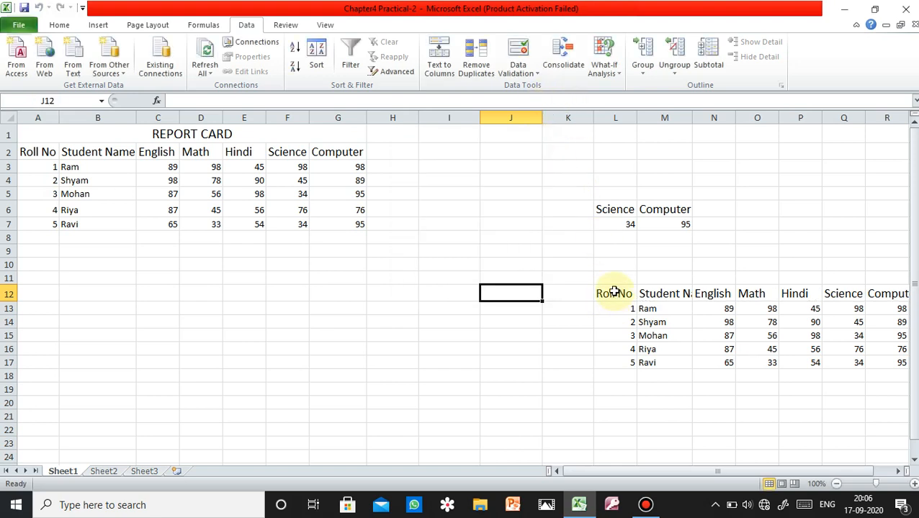
Clear the unfiltered copy of the report card from L12:R17.
left_click_drag(613, 291, 879, 362)
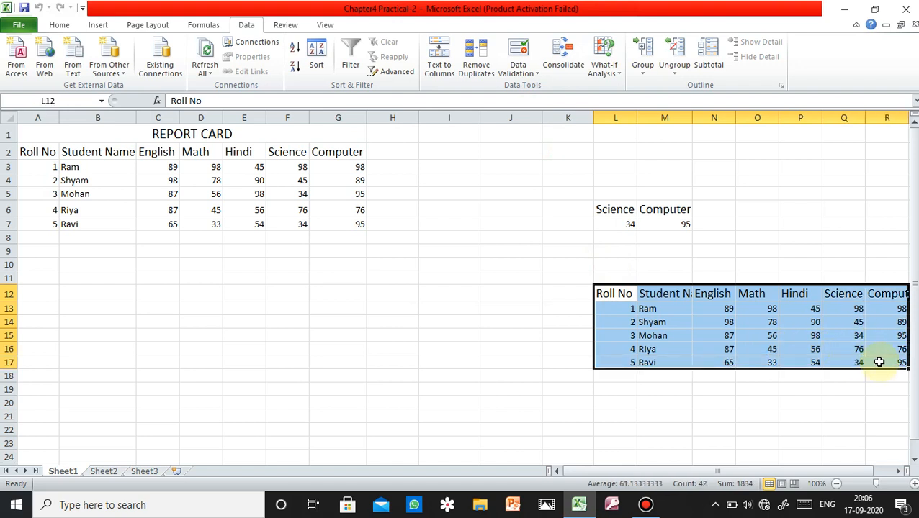
key("Delete")
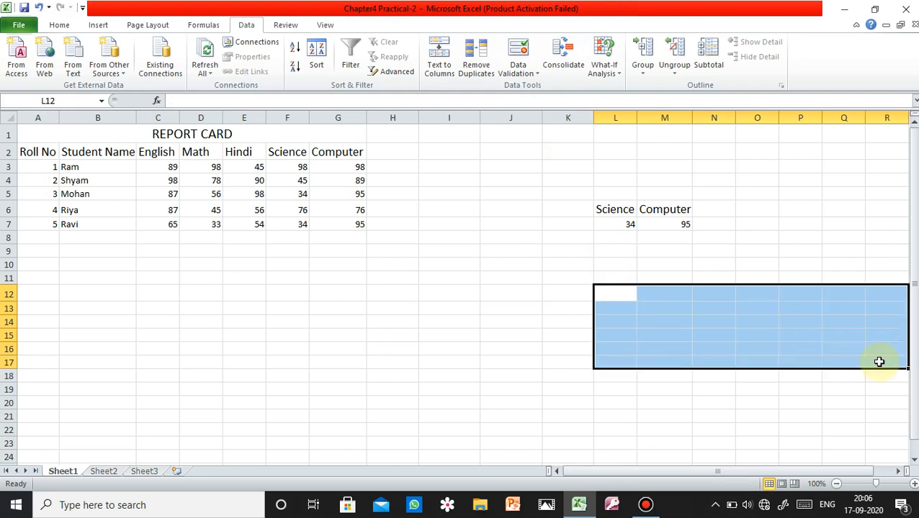
left_click(599, 279)
Run an Advanced Filter on A2:G7 with criteria range L6:M7, copying the matching records to L12:R12.
left_click(396, 72)
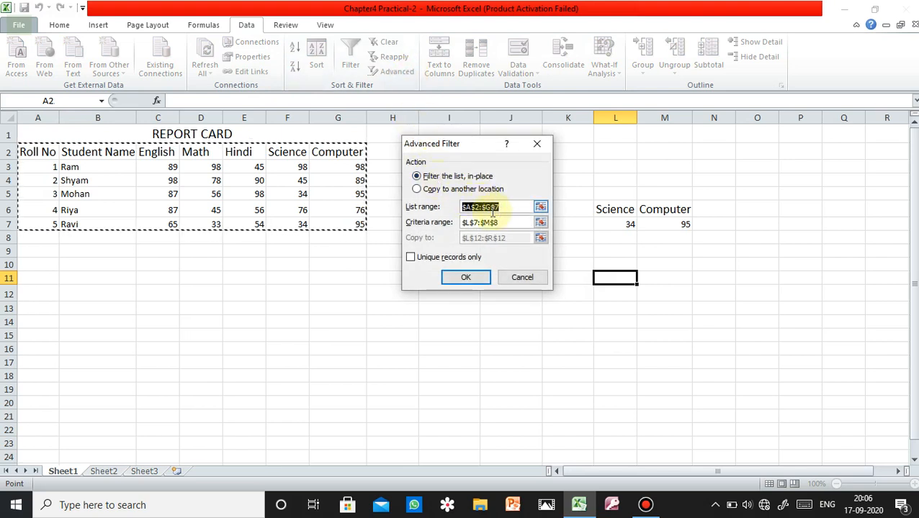
left_click(420, 189)
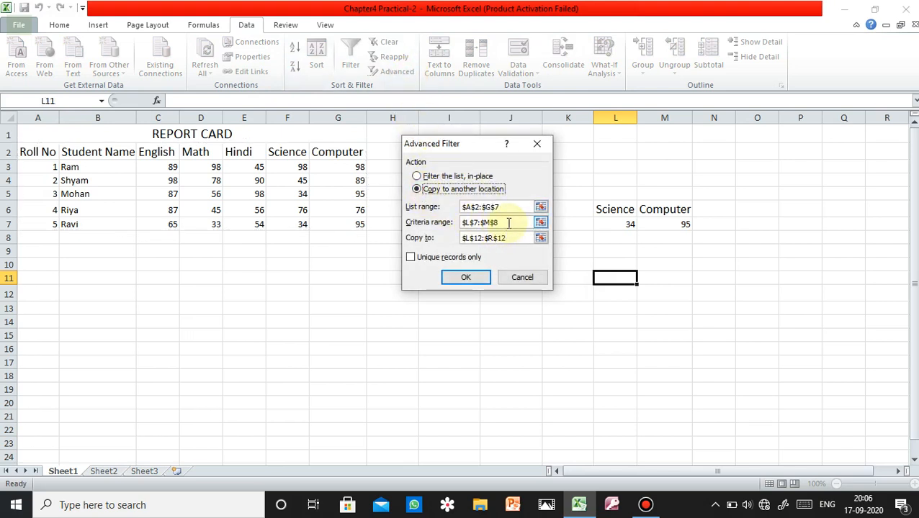
left_click(508, 222)
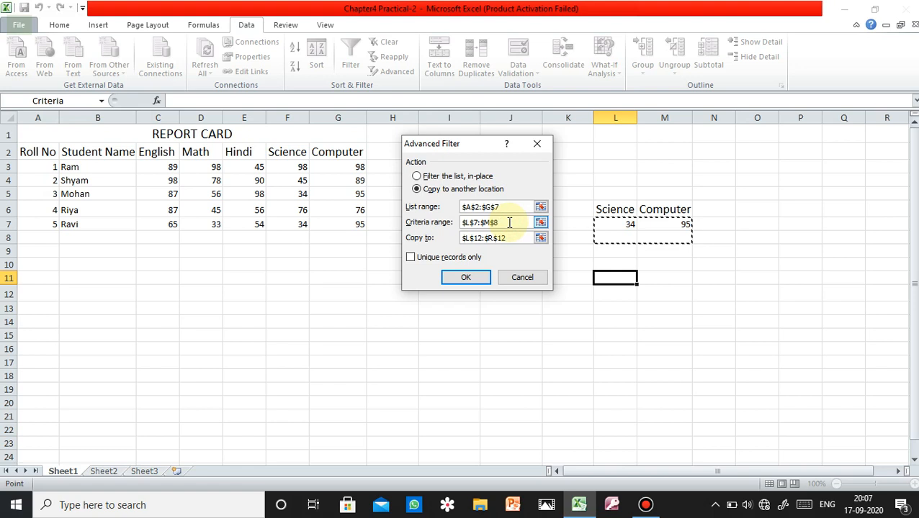
left_click_drag(597, 210, 663, 219)
left_click_drag(517, 239, 447, 243)
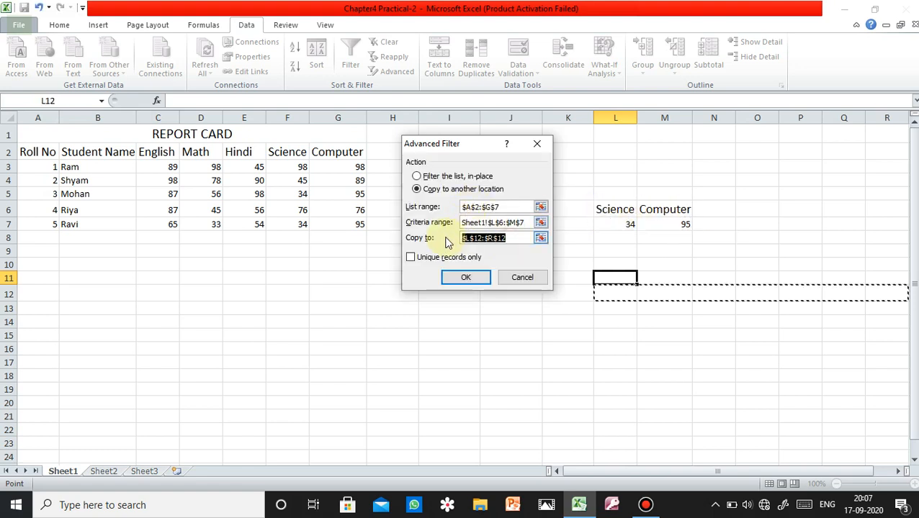
key("BackSpace")
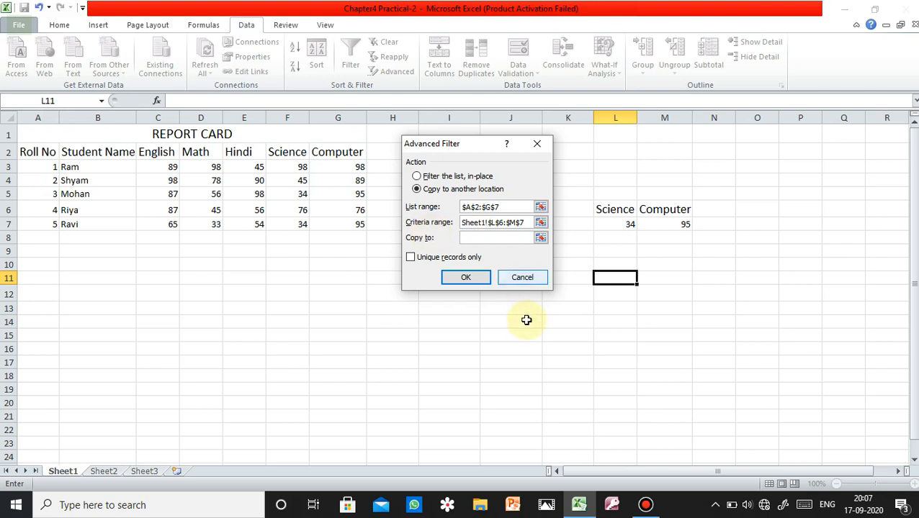
left_click_drag(612, 290, 873, 291)
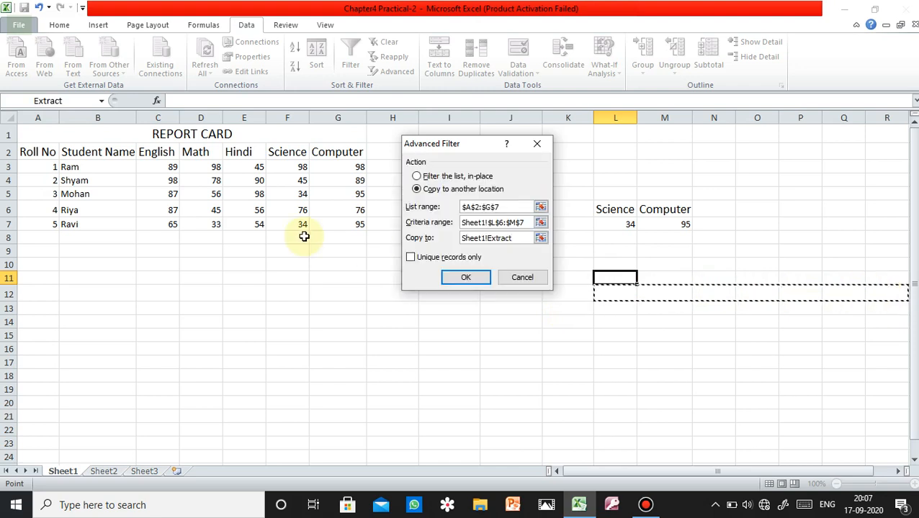
left_click(469, 280)
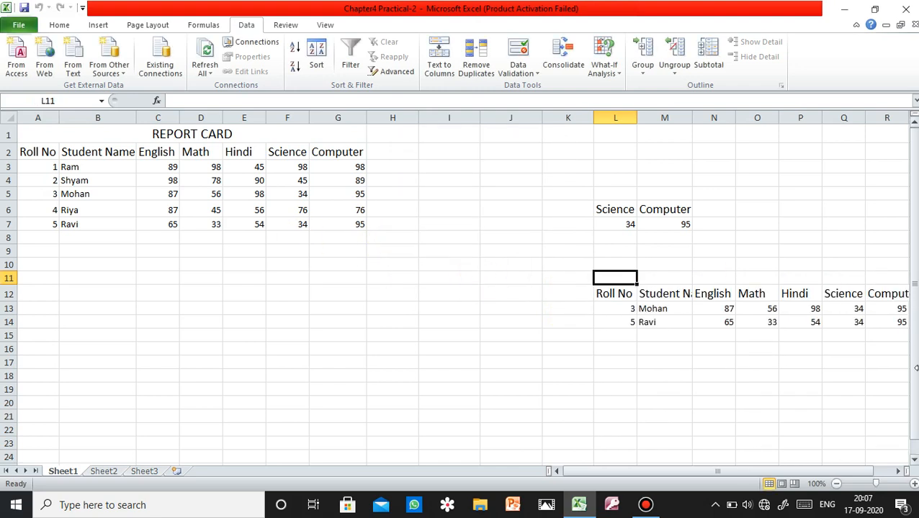
Clear the Science and Computer criteria headings and marks from L6:M7.
left_click_drag(831, 473, 865, 465)
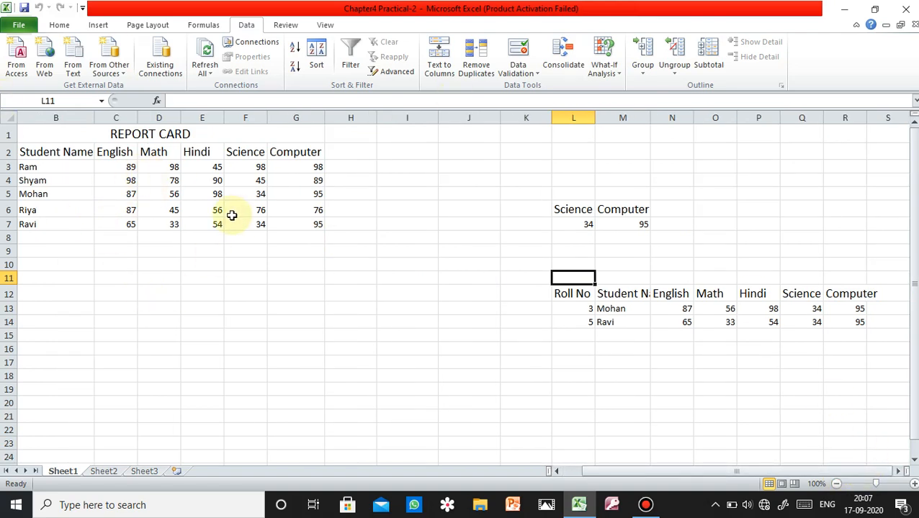
left_click(878, 484)
left_click_drag(879, 484, 881, 484)
left_click_drag(787, 474, 833, 477)
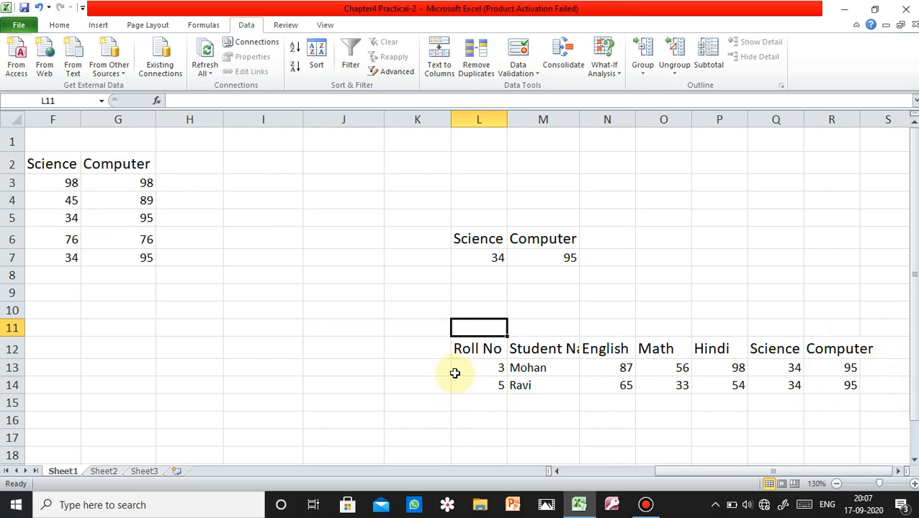
left_click_drag(708, 472, 581, 468)
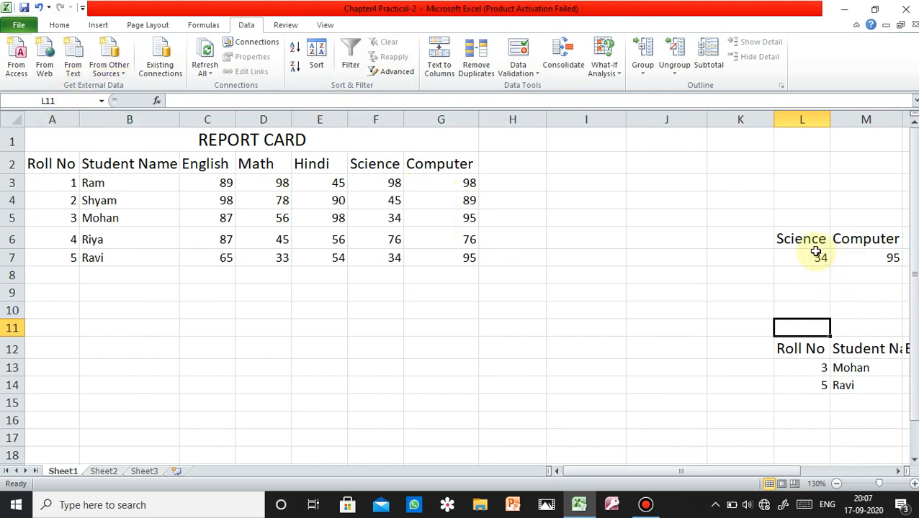
left_click_drag(802, 238, 899, 263)
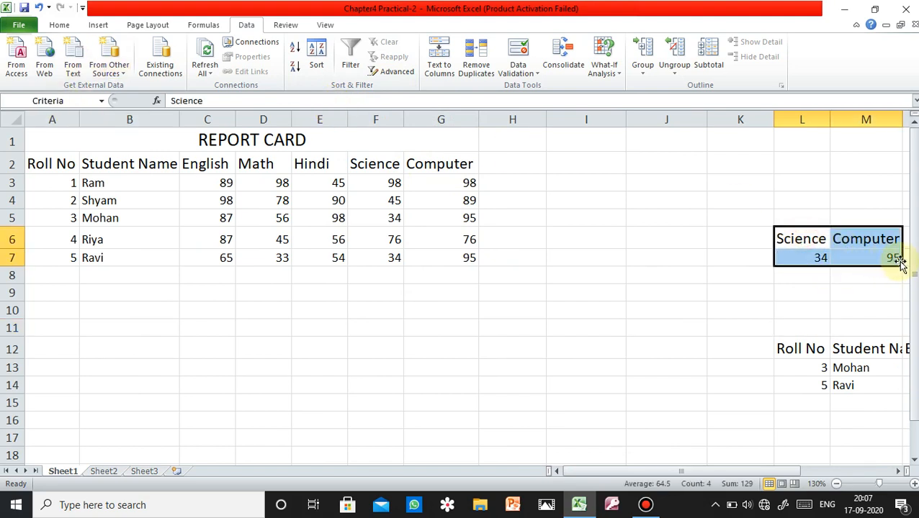
key("Delete")
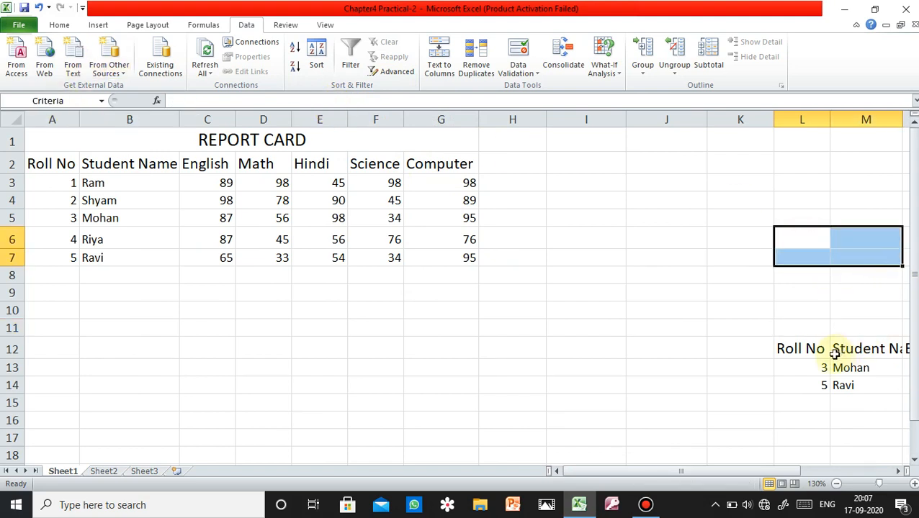
Clear the extracted headings and records from L12:R14.
left_click_drag(795, 352, 807, 380)
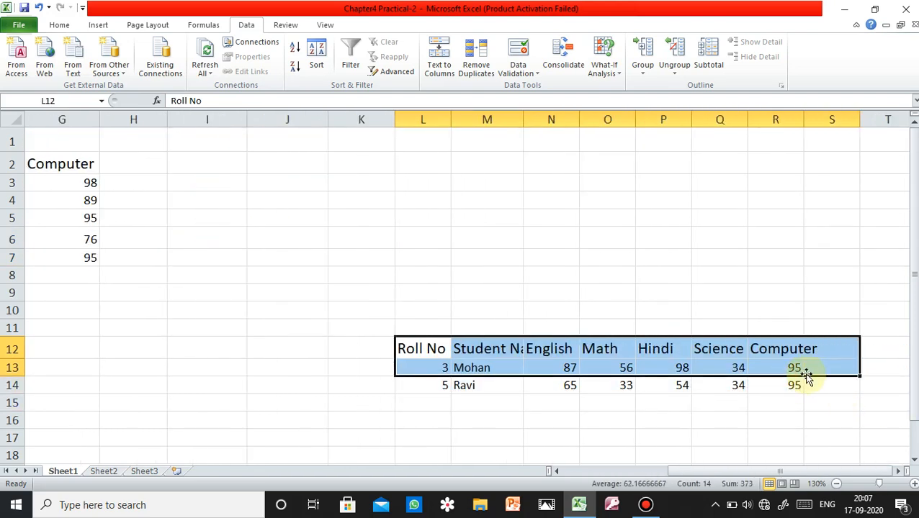
key("Delete")
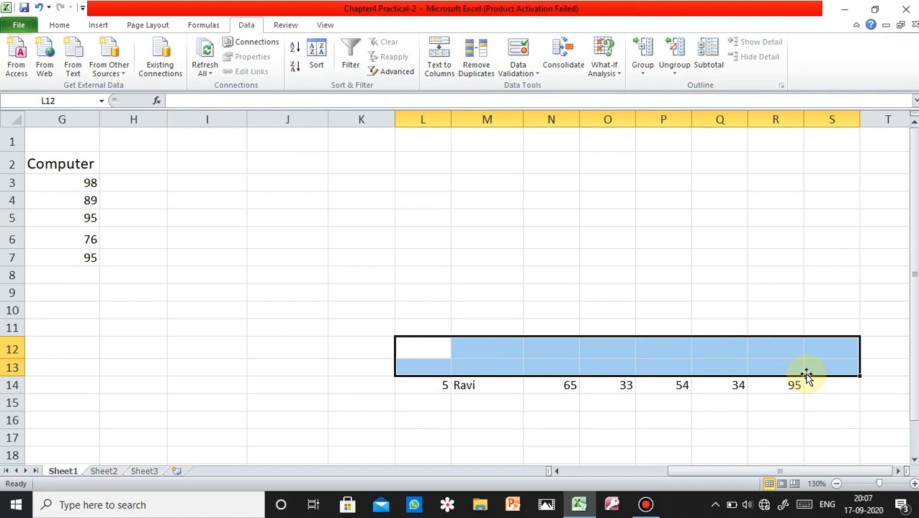
left_click(781, 419)
left_click_drag(467, 385, 766, 388)
key("Delete")
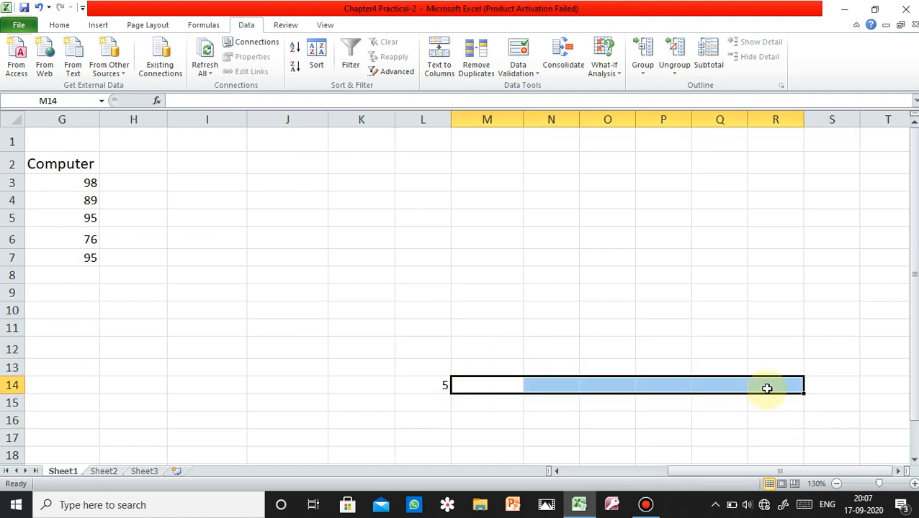
key("Left")
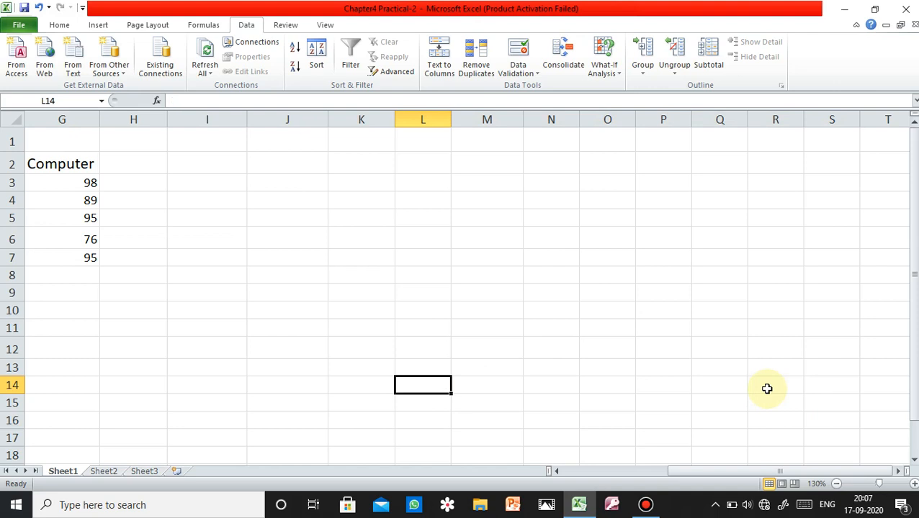
Set up a Data Validation rule for cell L14 that allows decimals between a minimum of 33 and a maximum of 100.
left_click_drag(756, 472, 647, 481)
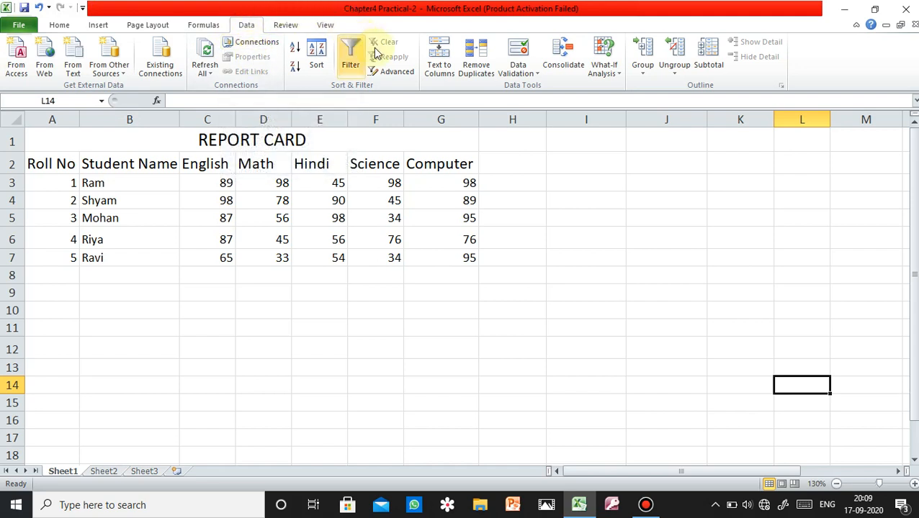
left_click(523, 74)
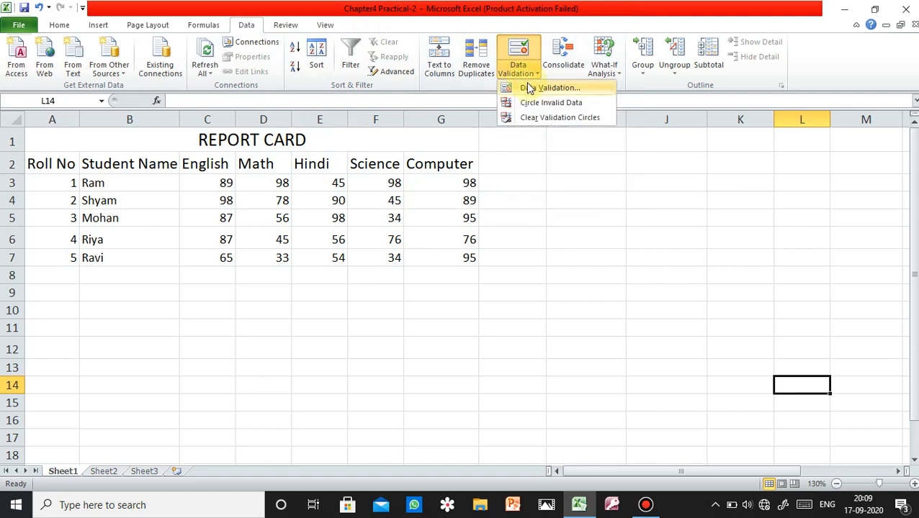
left_click(526, 87)
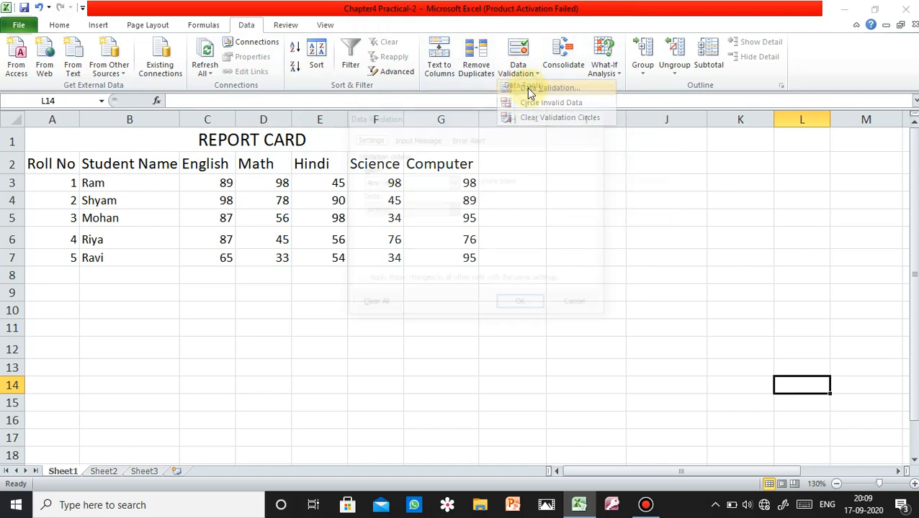
left_click_drag(494, 116, 655, 157)
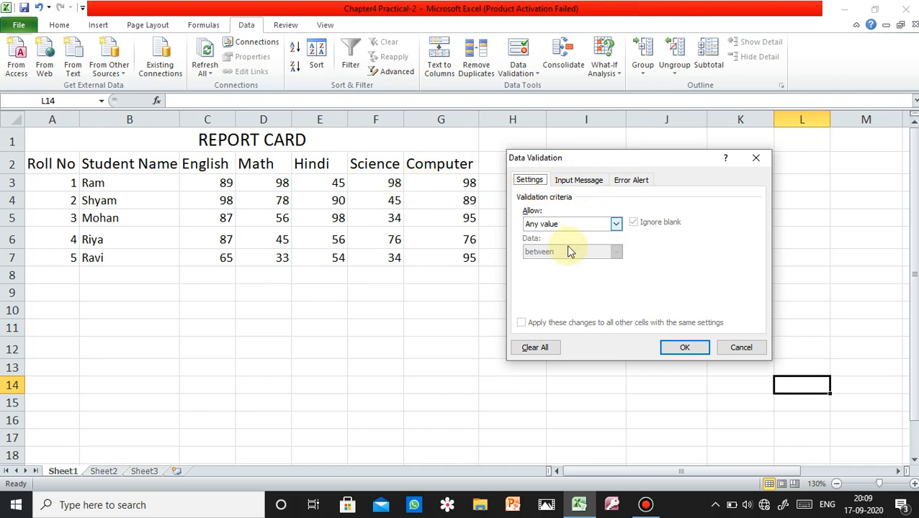
left_click(617, 224)
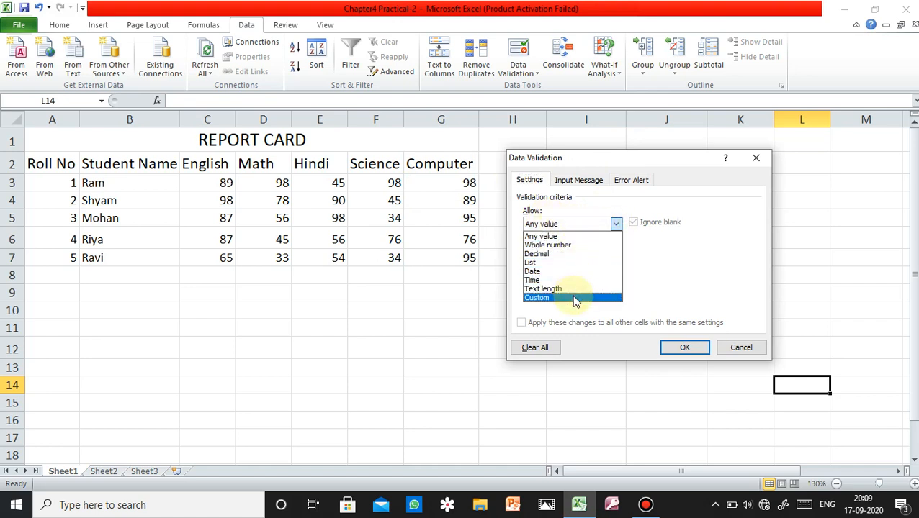
left_click(552, 255)
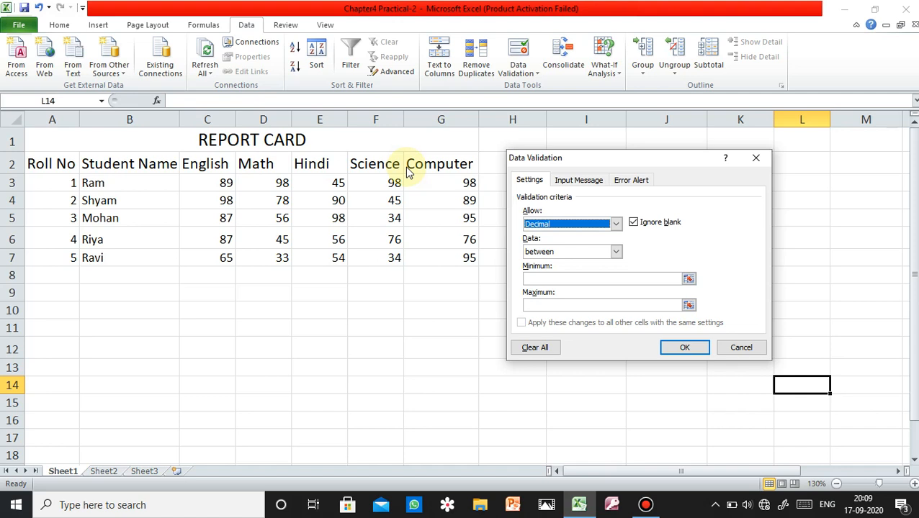
left_click(546, 279)
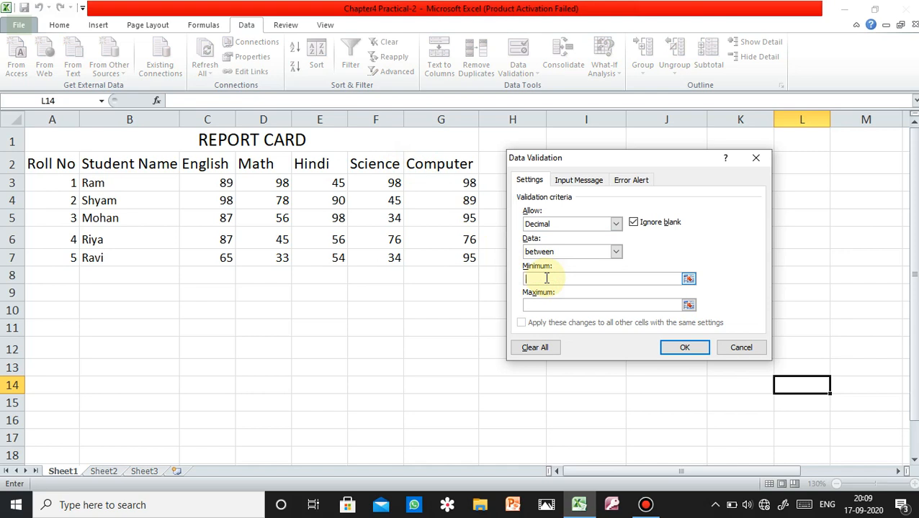
left_click(540, 303)
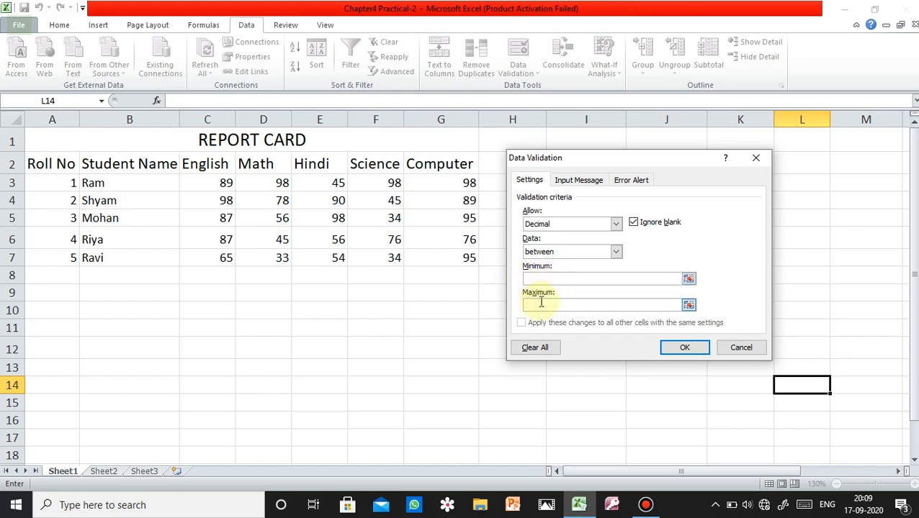
left_click(541, 278)
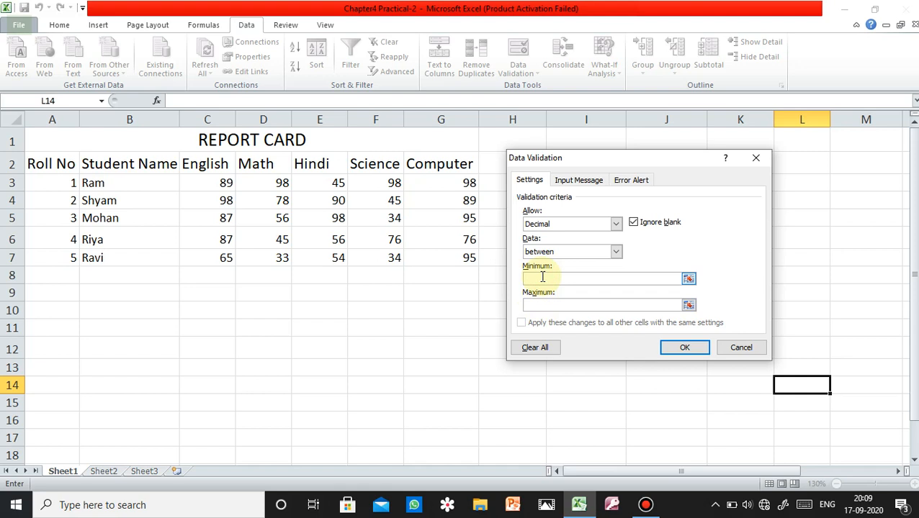
type("33")
left_click(548, 306)
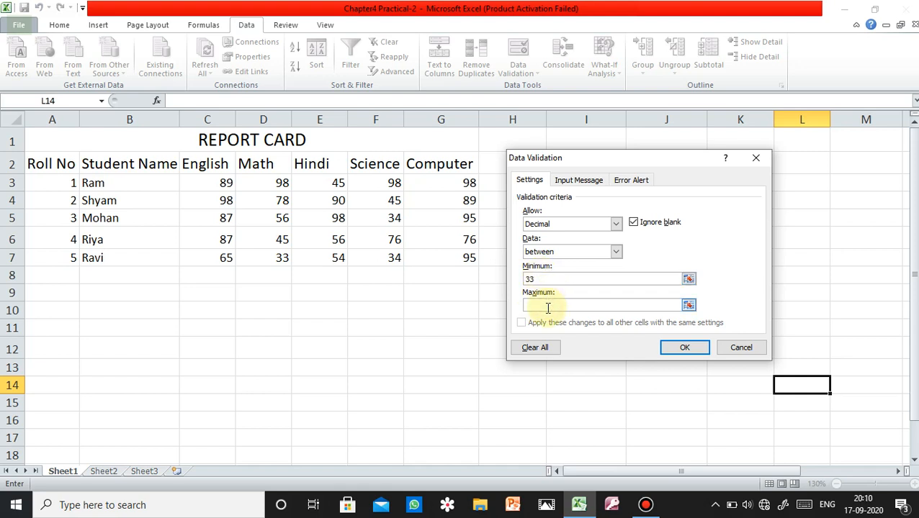
type("100")
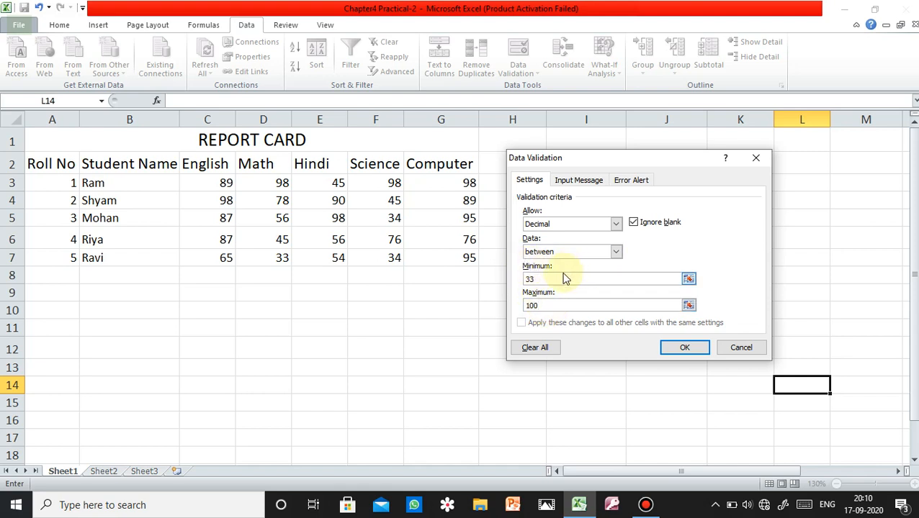
Give the validation rule's input message the title "Error".
left_click(572, 182)
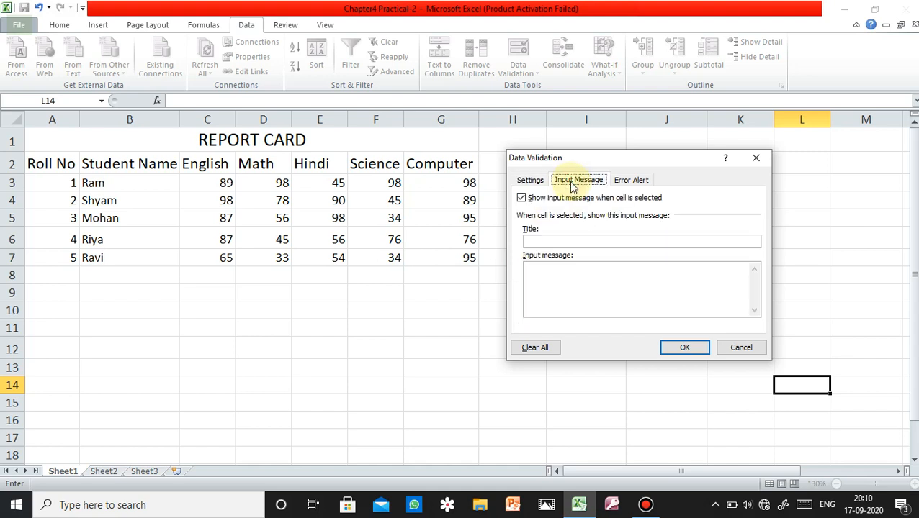
left_click(554, 245)
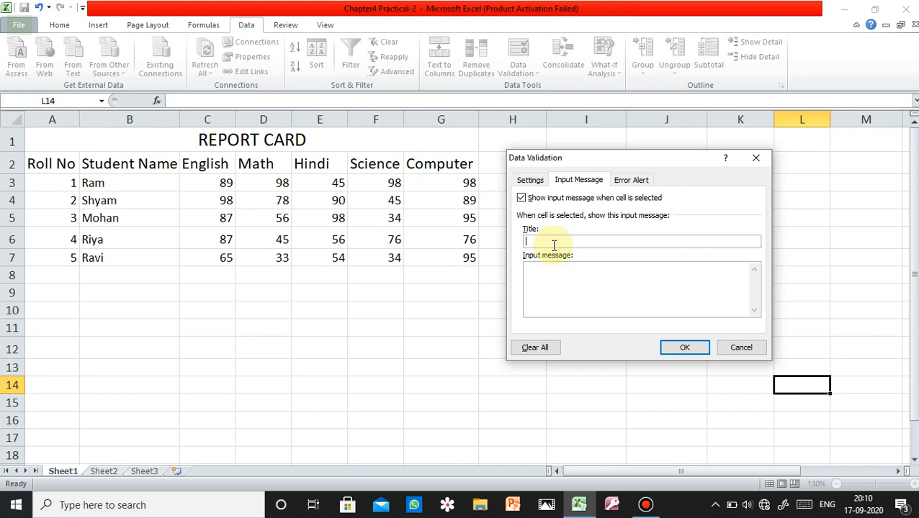
type("Error")
Write the input message text "you can't enter less than 33 and greater than 100.".
left_click(554, 275)
type("You can't enter less than33")
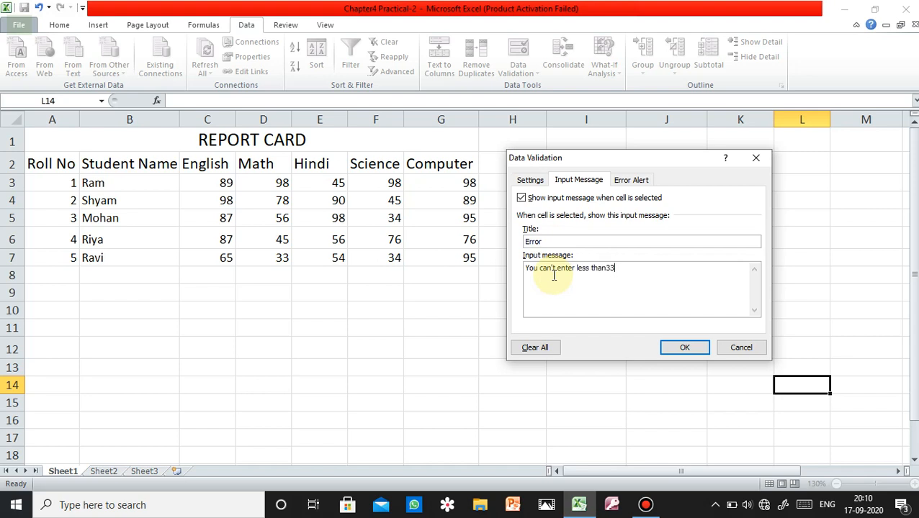
key("Left")
key("Left")
type("and great")
type("er the")
type("n")
key("Home")
type("n")
key("Delete")
key("BackSpace")
type("y")
key("BackSpace")
type("n 100")
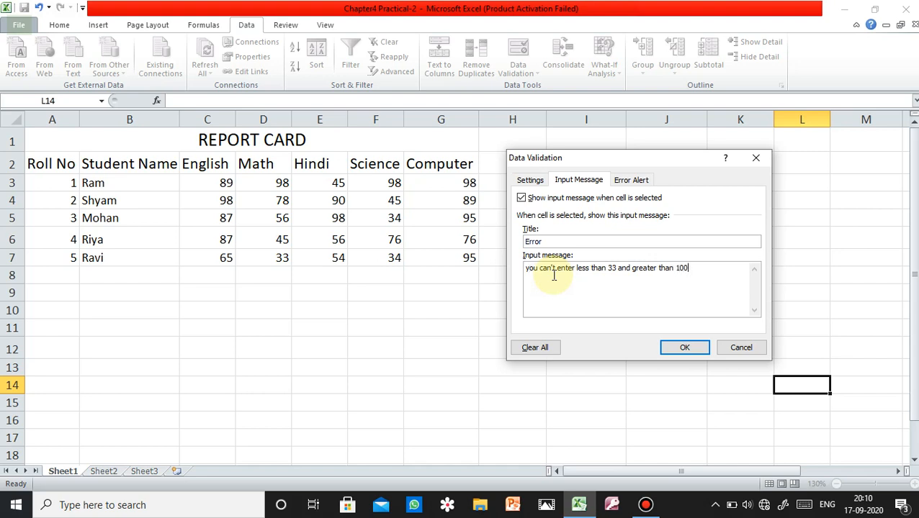
type(".")
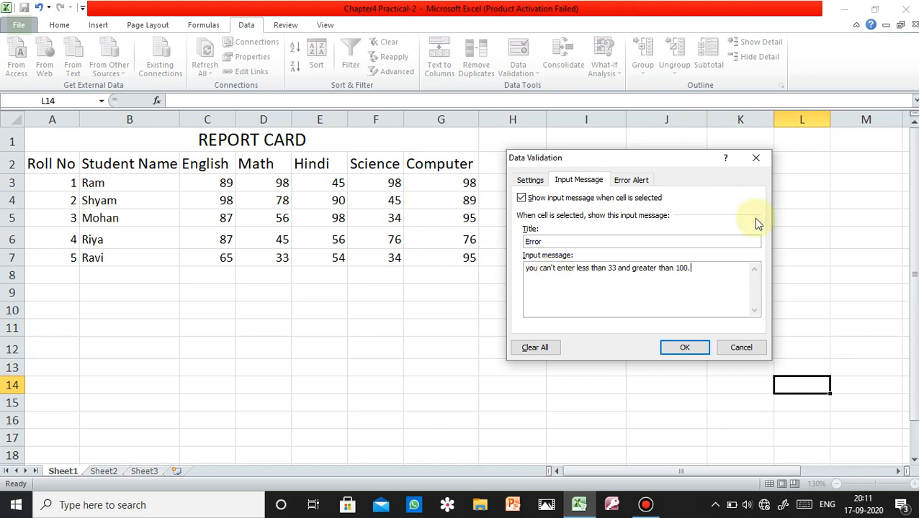
Capitalize the first word of the input message so it begins with "You".
left_click(630, 180)
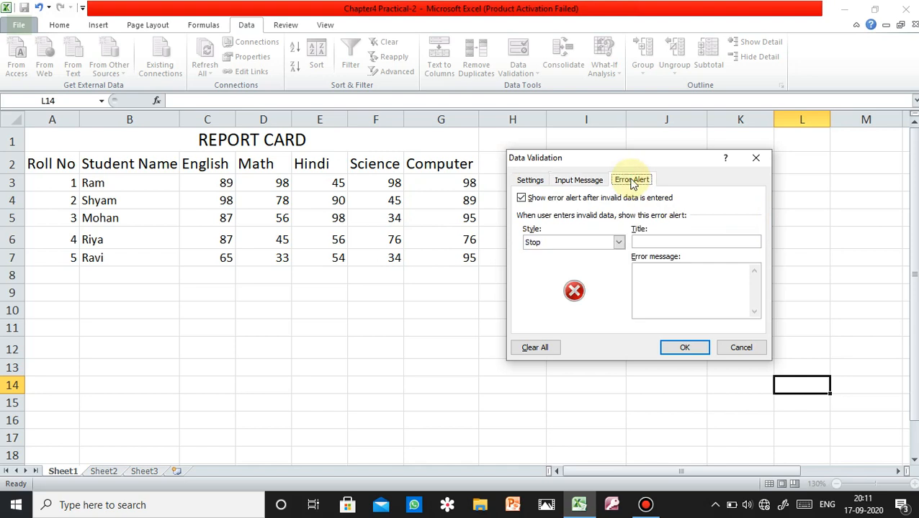
left_click(655, 273)
left_click(577, 180)
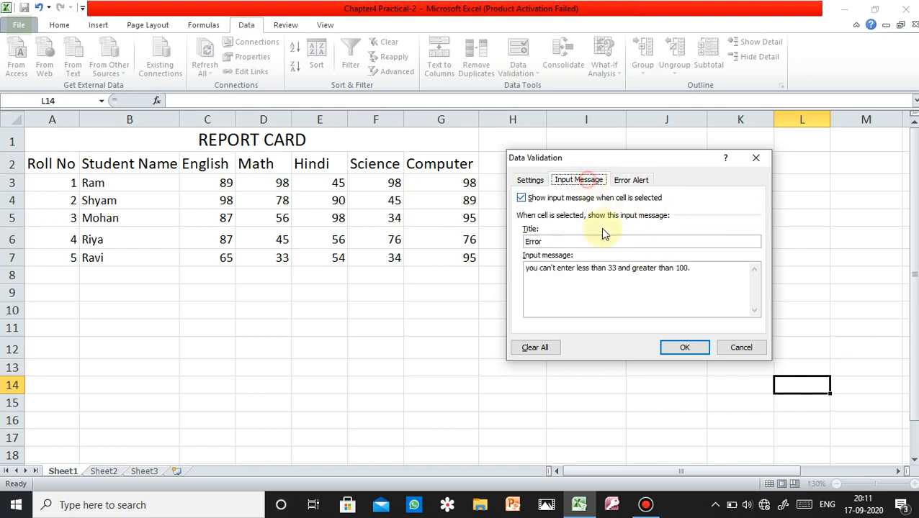
left_click_drag(529, 272, 677, 273)
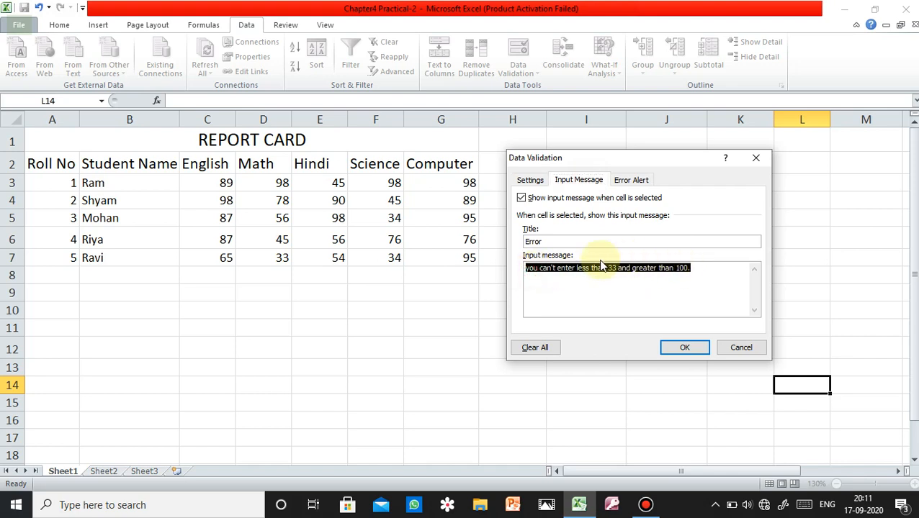
left_click(533, 272)
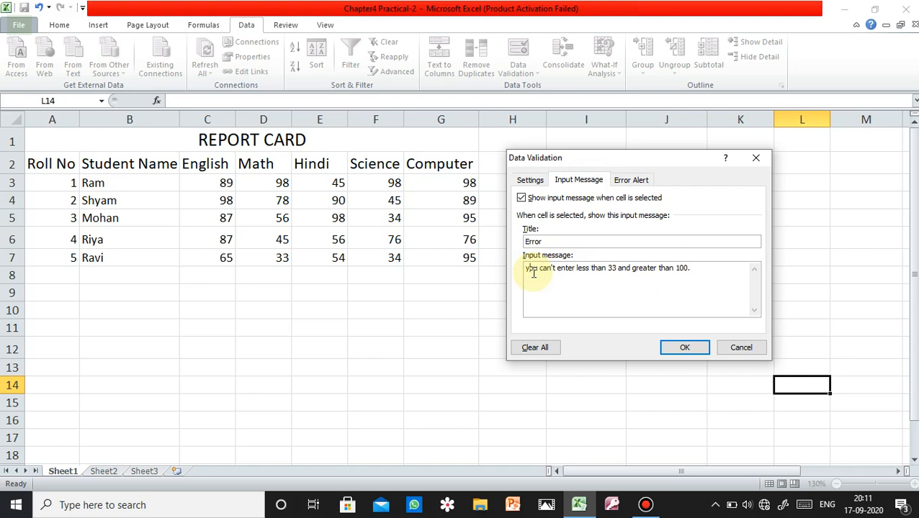
key("BackSpace")
type("Y")
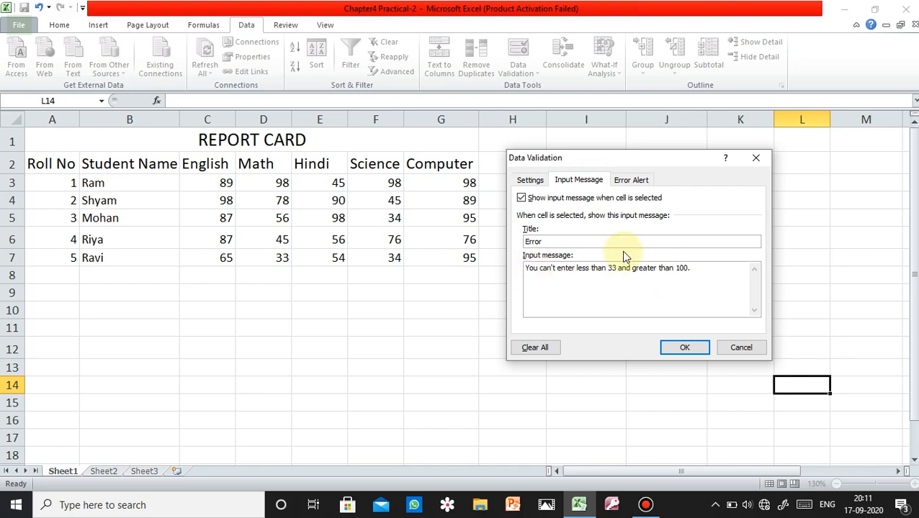
Copy the full input message text into the error alert's message, and close Data Validation without applying the rule.
left_click_drag(692, 268, 481, 267)
key("ctrl+c")
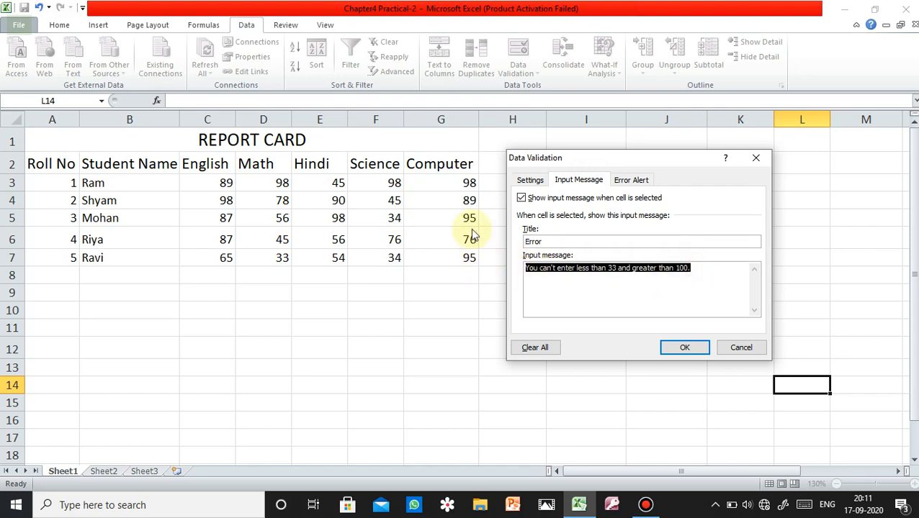
left_click(631, 180)
left_click(663, 290)
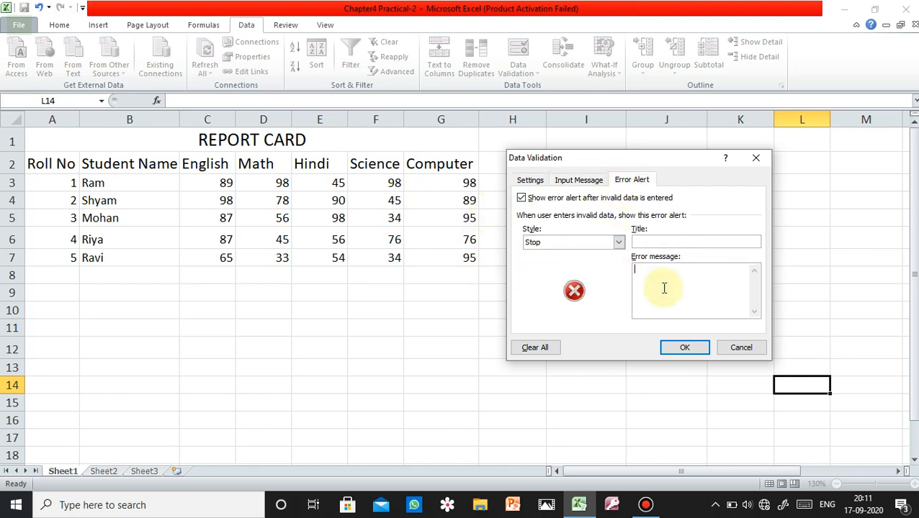
key("ctrl+v")
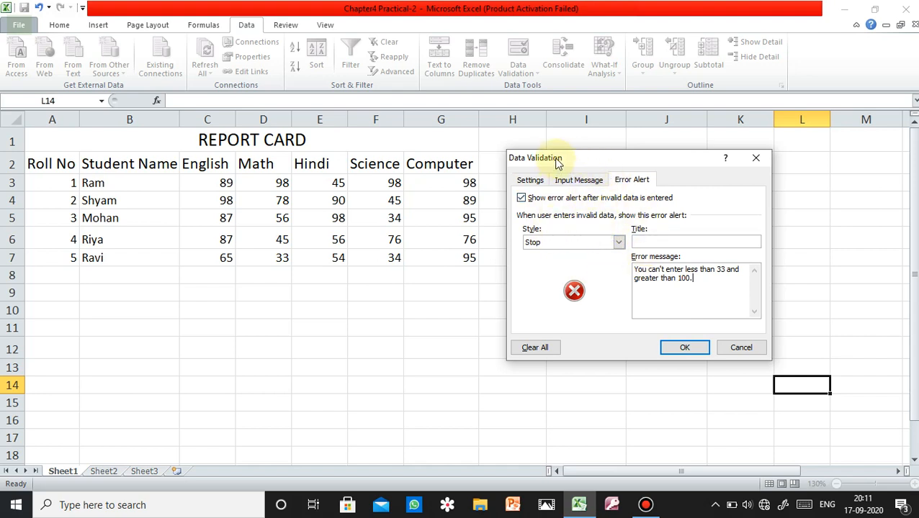
left_click(756, 160)
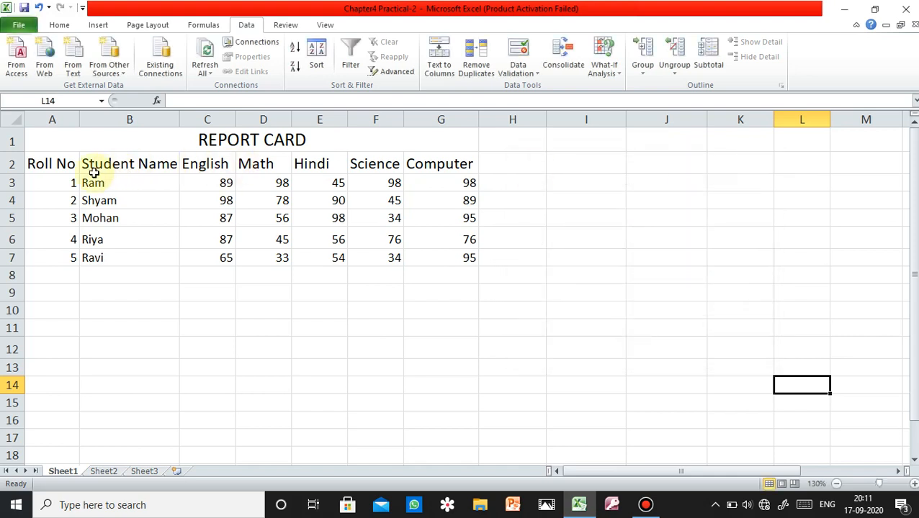
Set a Data Validation rule on the subject marks range C2:G7 allowing decimals between a minimum of 33 and a maximum of 100.
left_click_drag(42, 165, 423, 261)
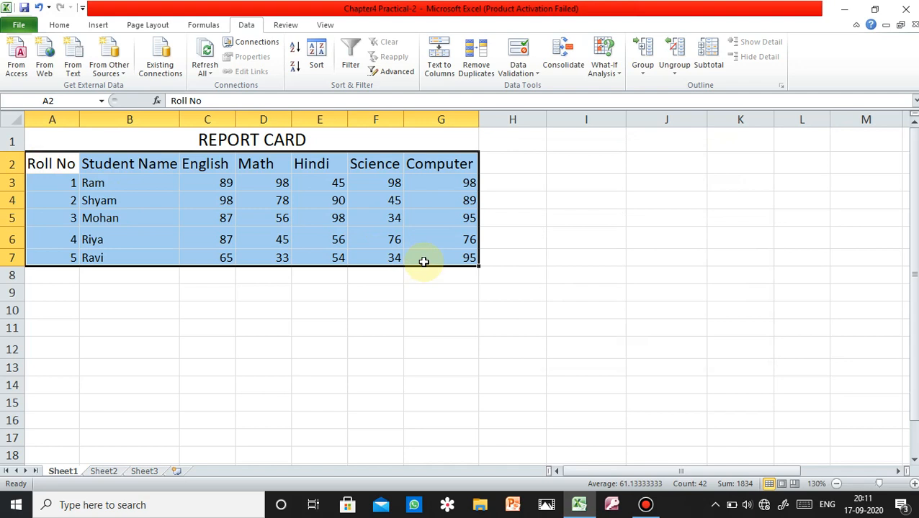
left_click(274, 288)
left_click_drag(185, 162, 446, 252)
left_click(512, 72)
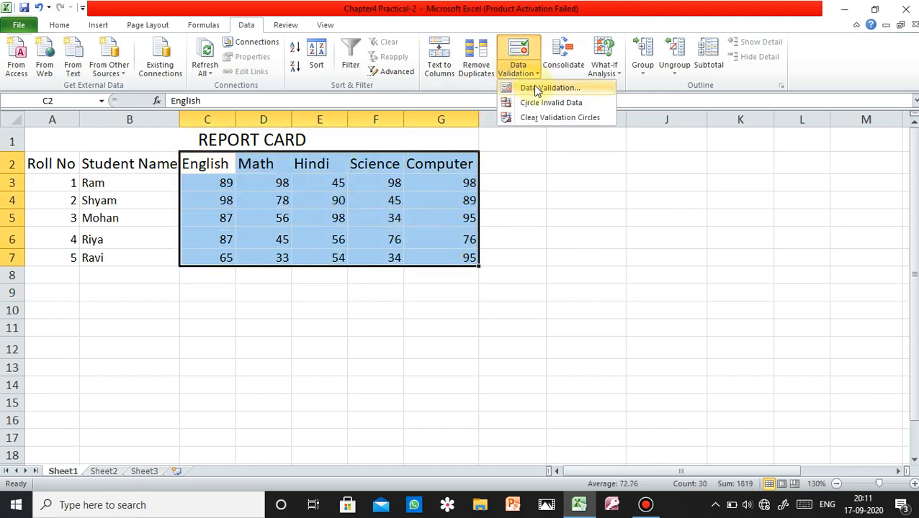
left_click(536, 89)
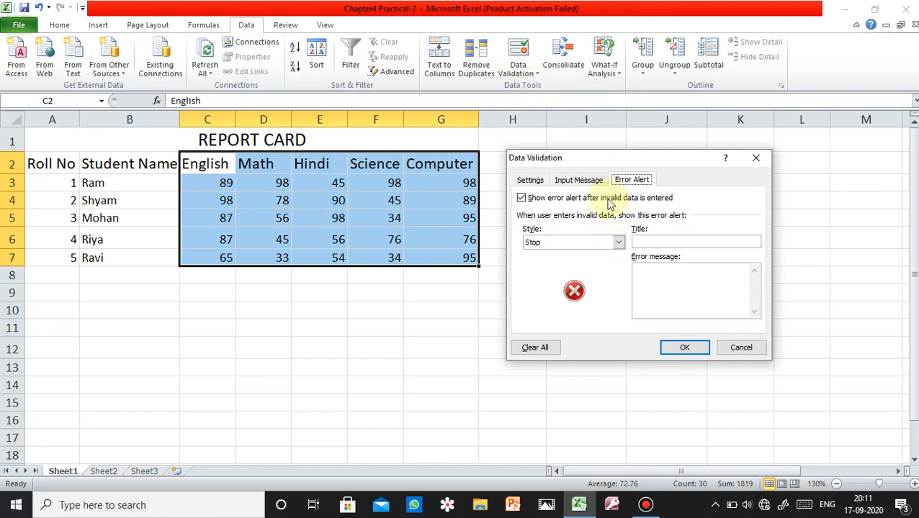
left_click(528, 180)
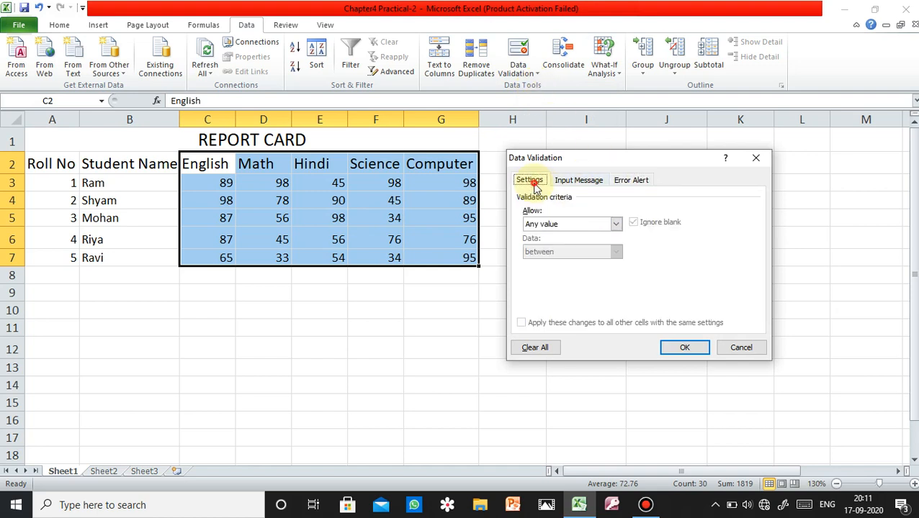
left_click(616, 226)
left_click(591, 252)
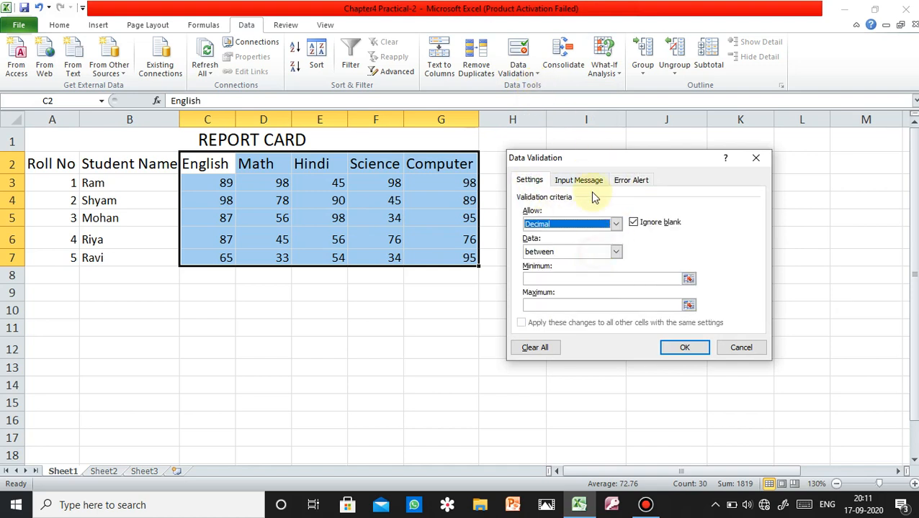
left_click(589, 279)
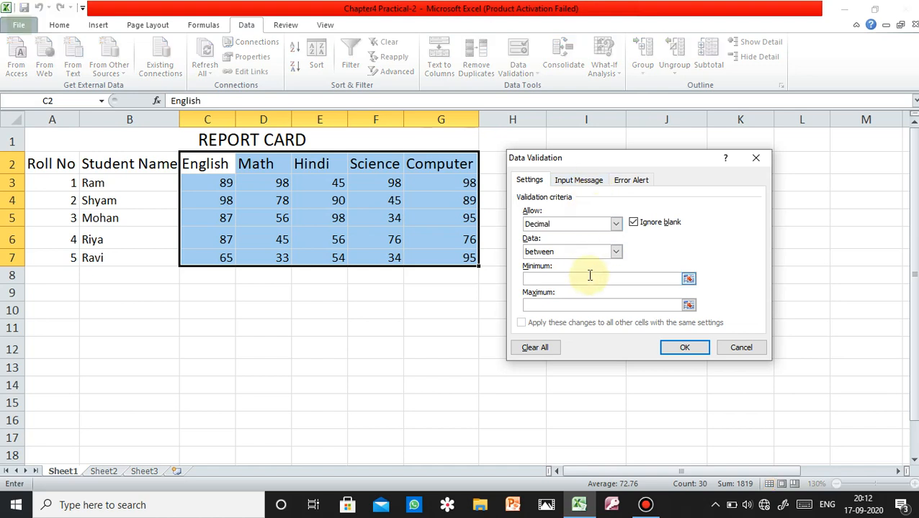
type("33")
left_click(570, 306)
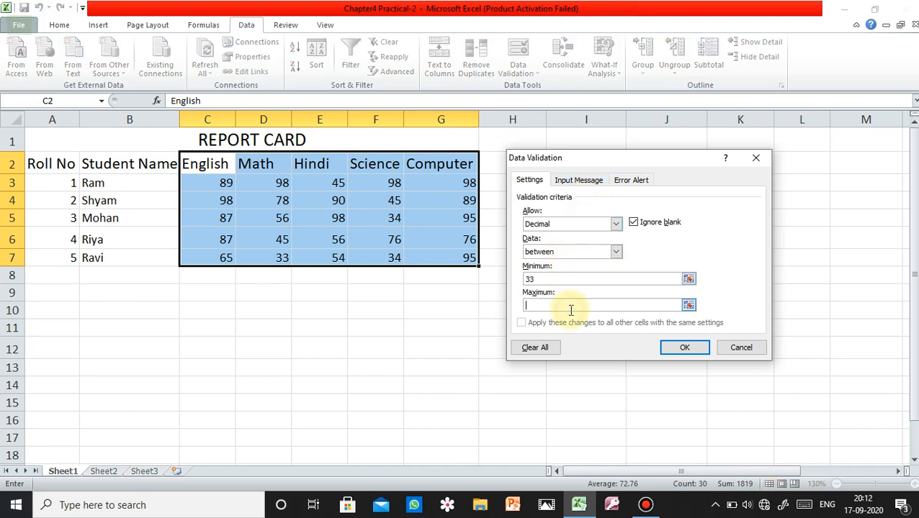
type("100")
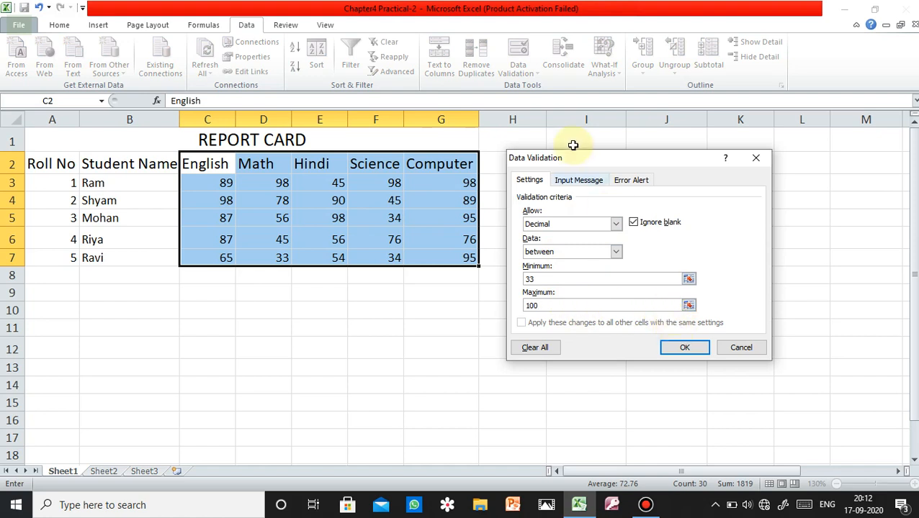
Add an input message titled "Error" and paste in the text "You can't enter less than 33 and greater than 100.".
left_click(570, 182)
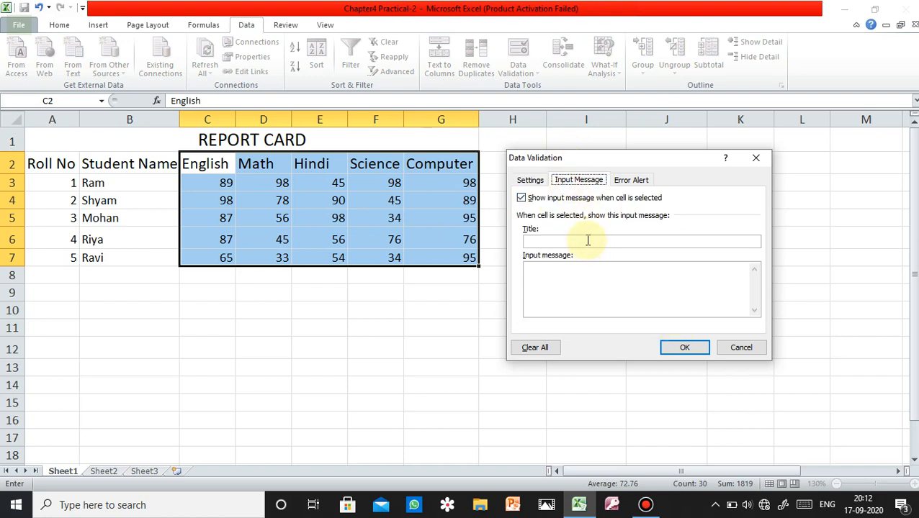
left_click(588, 241)
type("Errop")
key("BackSpace")
type("r")
left_click(577, 296)
key("ctrl+v")
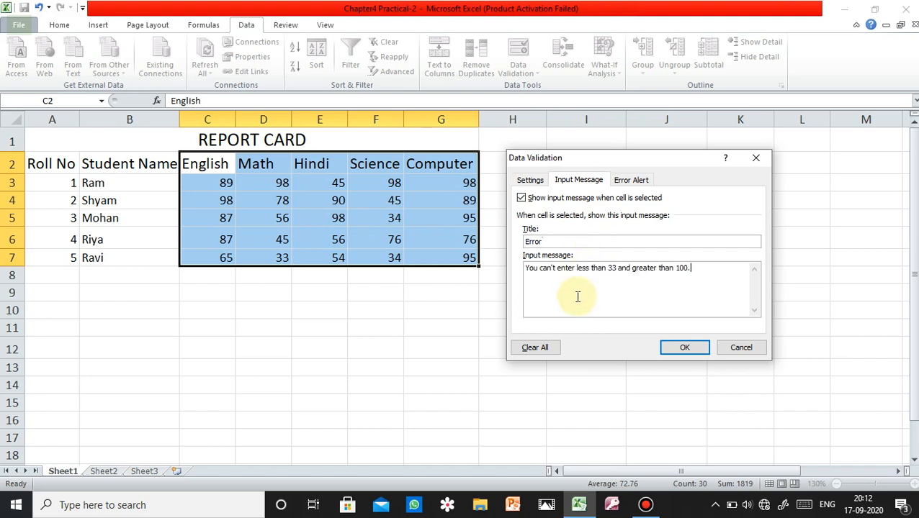
Add an error alert titled "Error" with the pasted text "You can't enter less than 33 and greater than 100." and apply the validation rule.
left_click(630, 180)
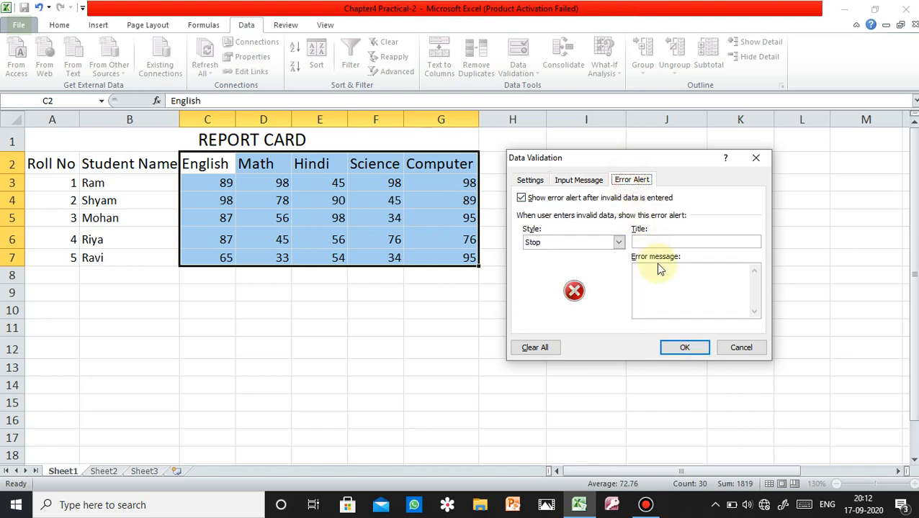
left_click(653, 241)
type("E")
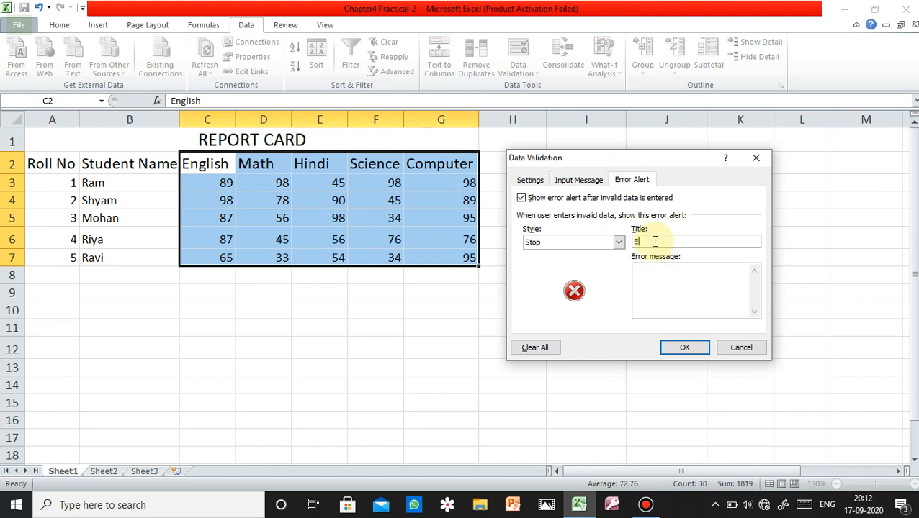
type("rroe")
key("BackSpace")
type("r")
left_click(663, 285)
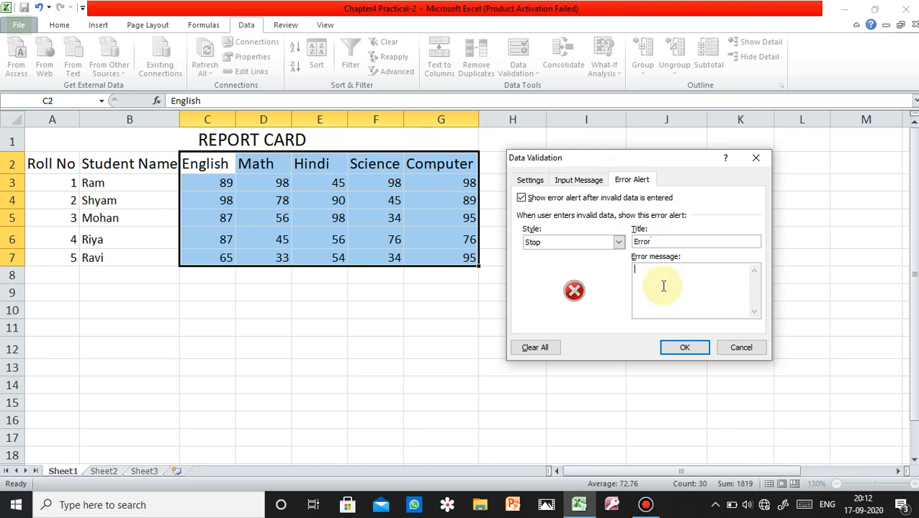
key("ctrl+v")
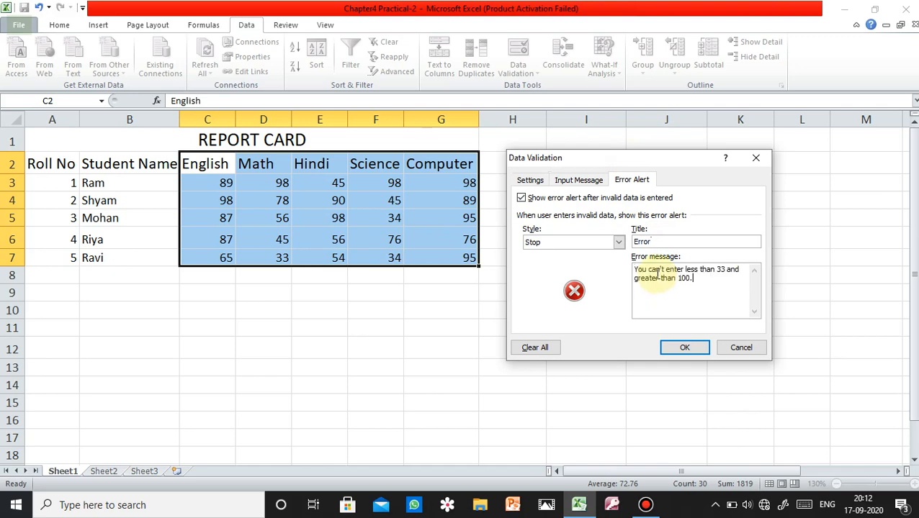
left_click(684, 347)
left_click(536, 308)
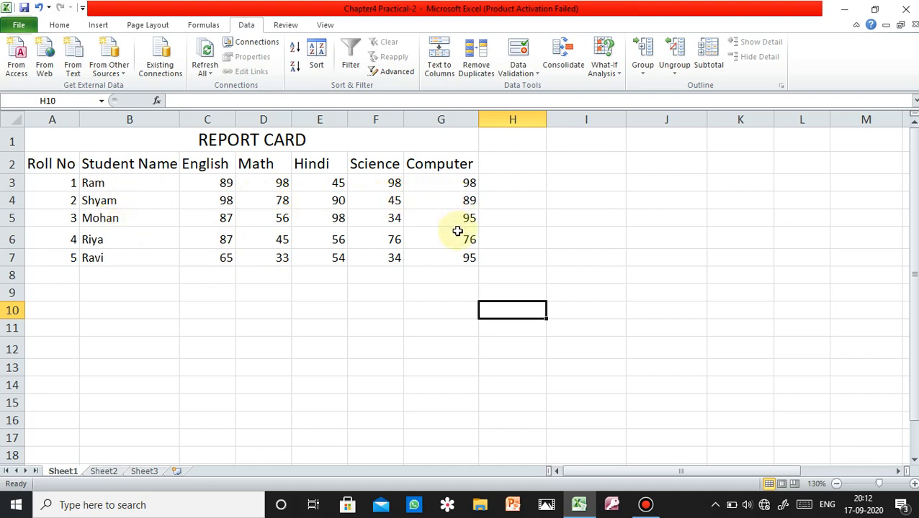
Test the validation rule by trying 32 and 31 as the Hindi mark in E3, and cancel the entry.
left_click(339, 184)
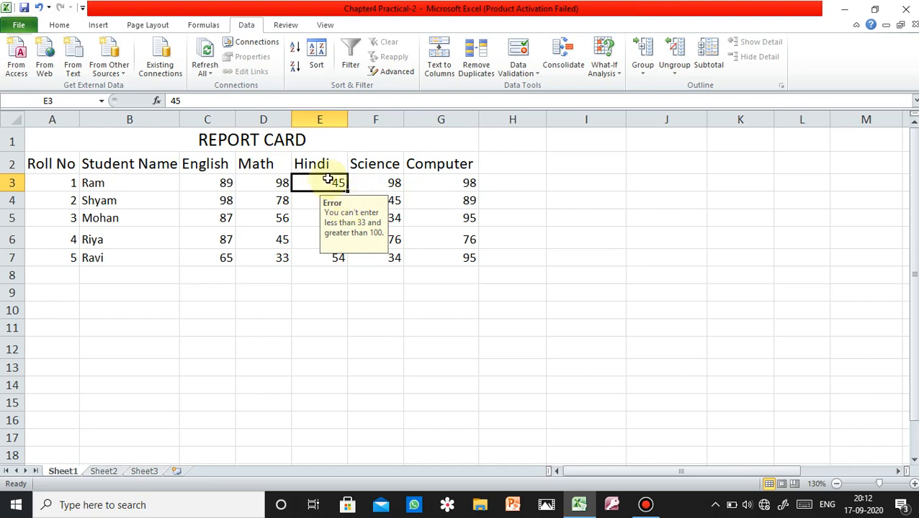
type("32")
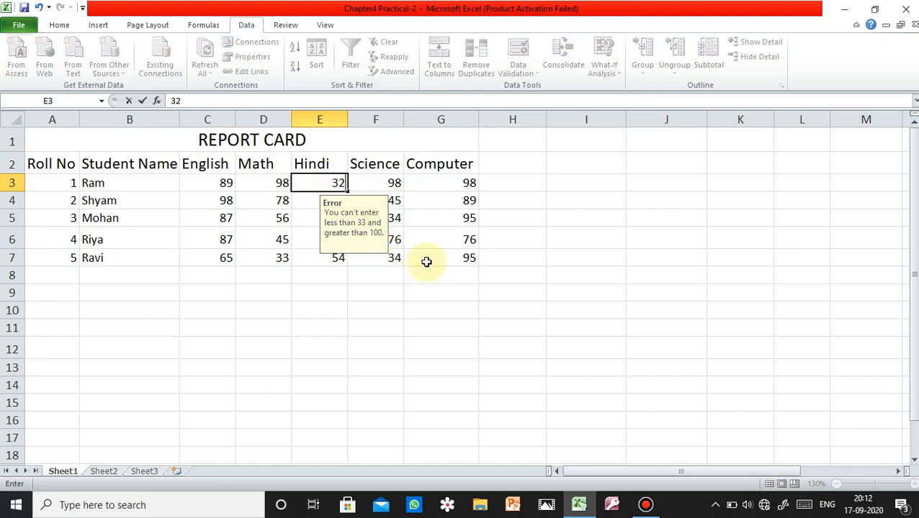
left_click(426, 262)
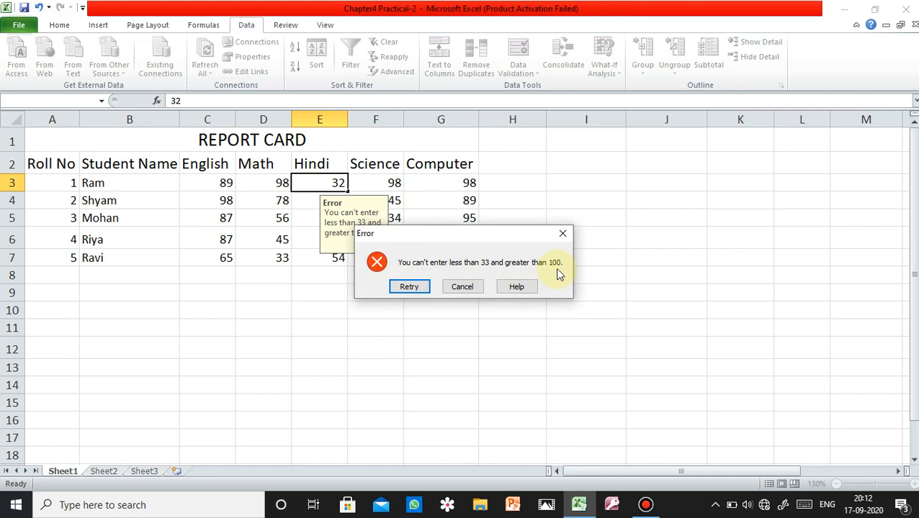
left_click(408, 287)
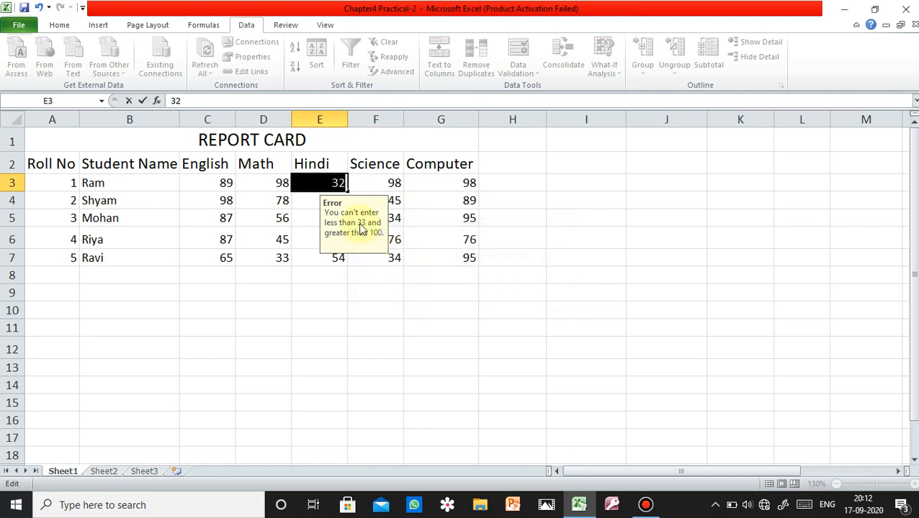
type("31")
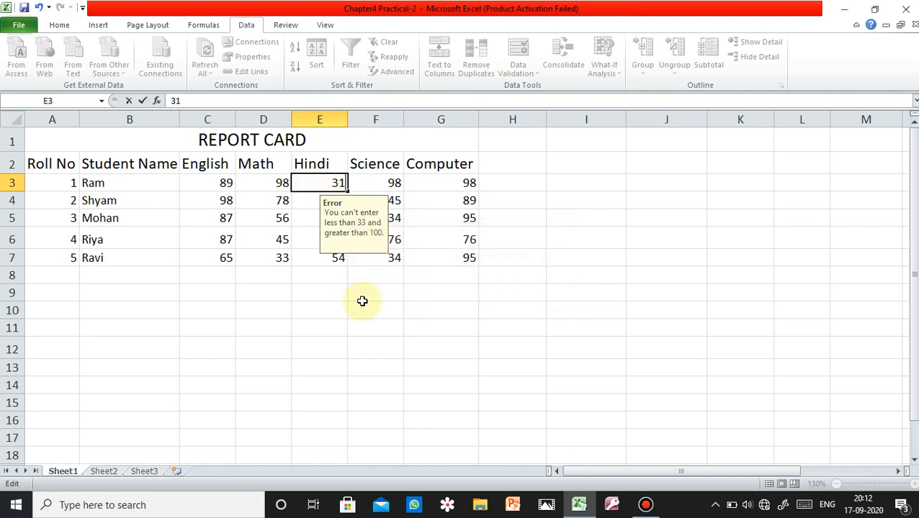
key("Return")
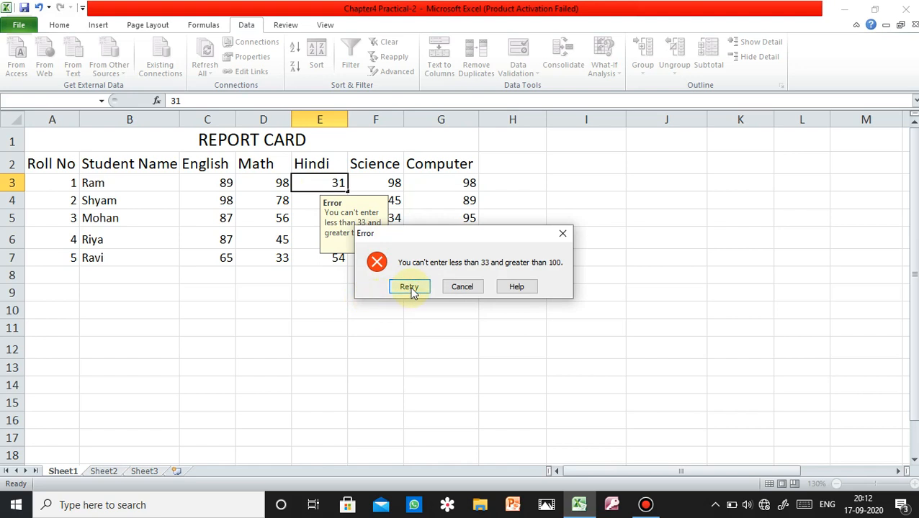
left_click(466, 285)
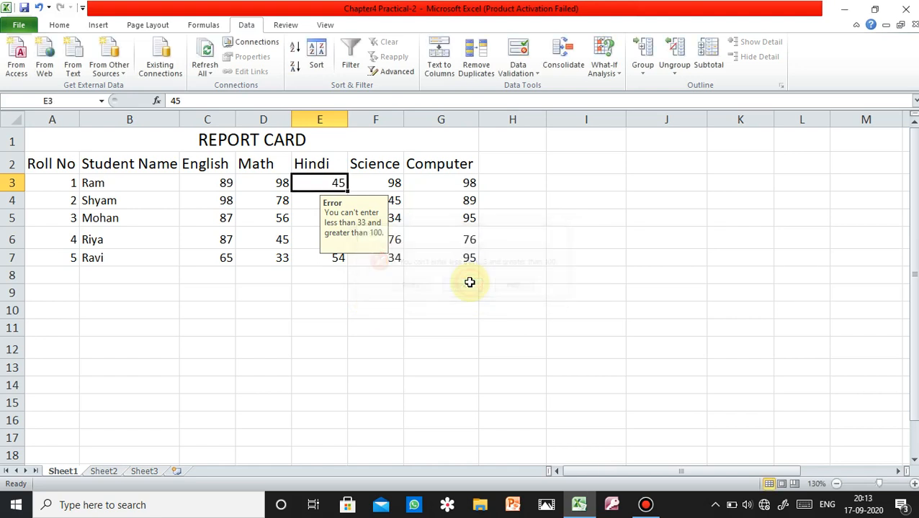
Set the Computer mark in G5 to 100 to test the upper limit of the validation rule.
left_click(472, 217)
type("100")
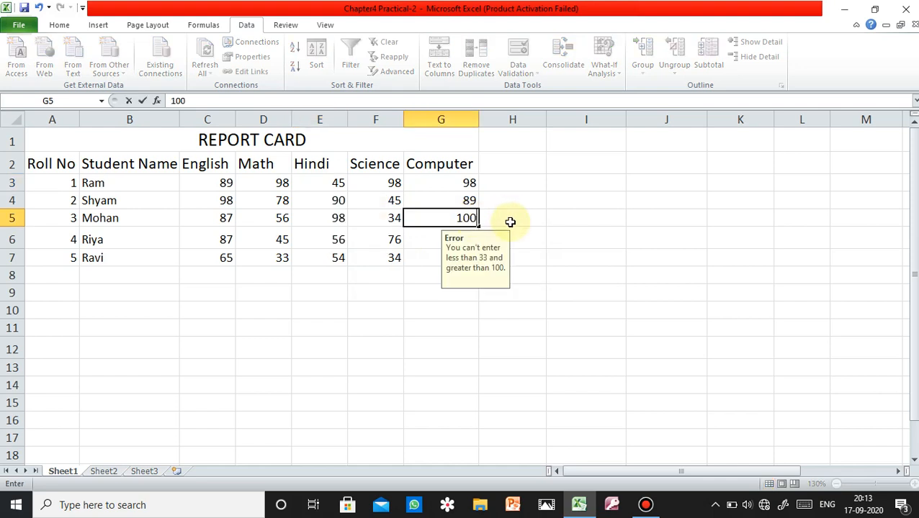
left_click(531, 256)
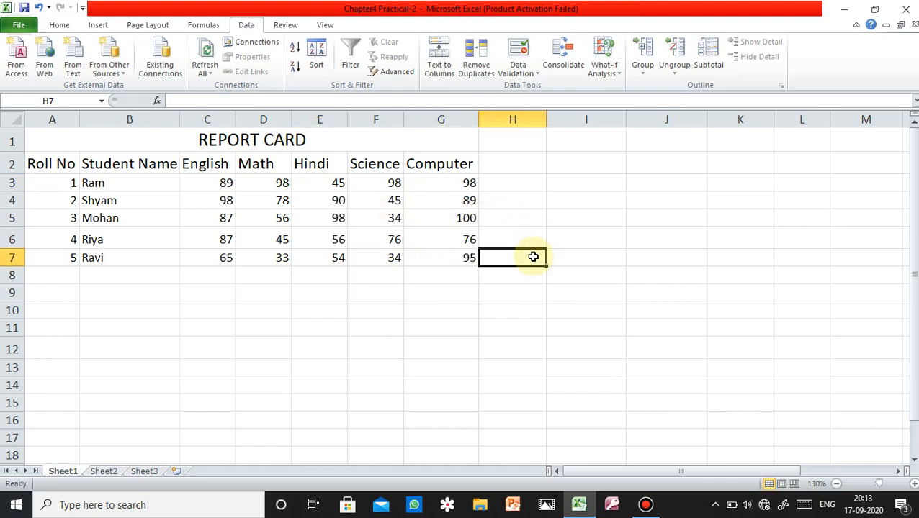
left_click(460, 219)
Try to enter 175 as the Science mark in F6 to test a value above the maximum.
left_click(374, 235)
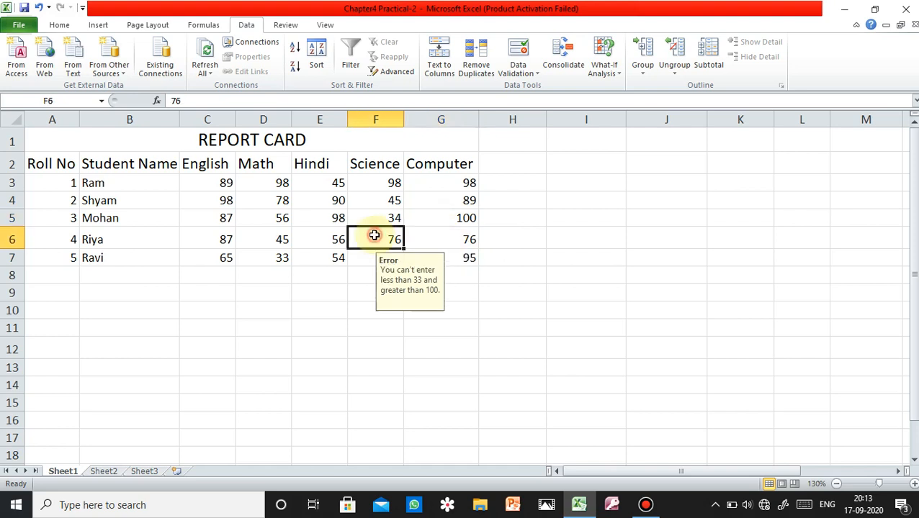
type("175")
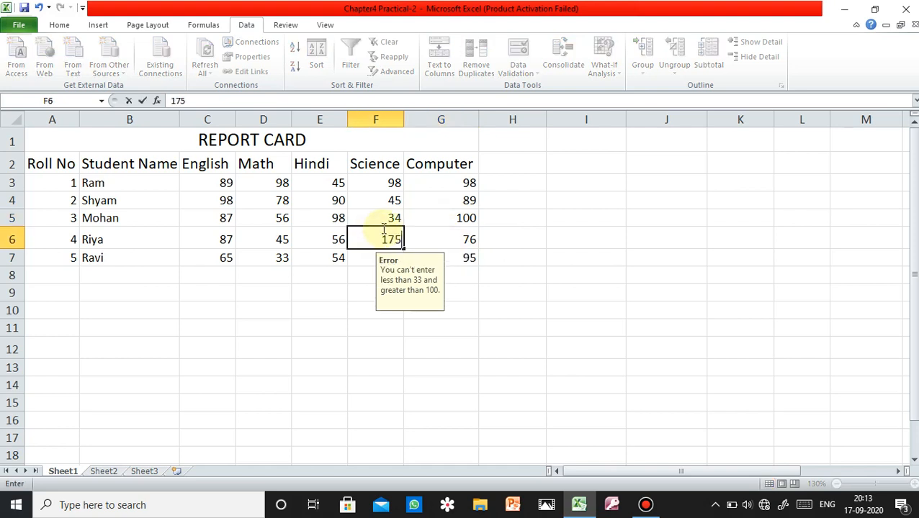
left_click(324, 257)
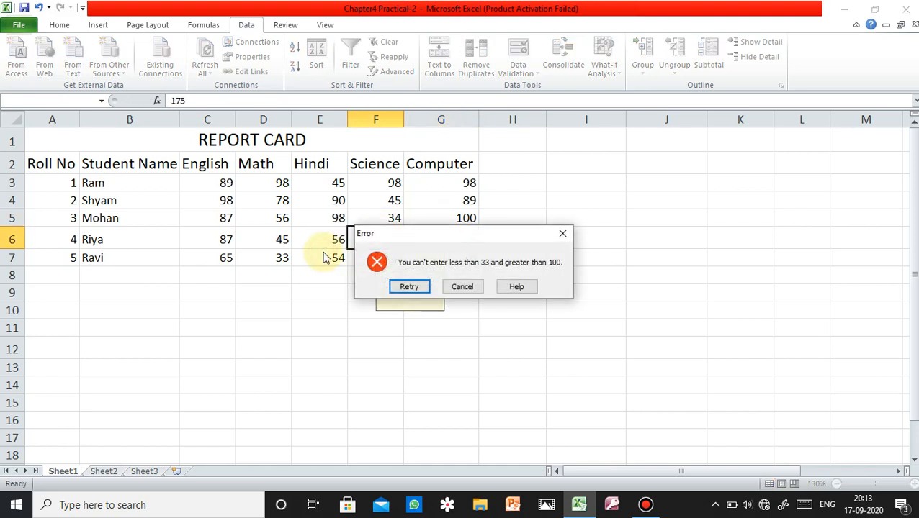